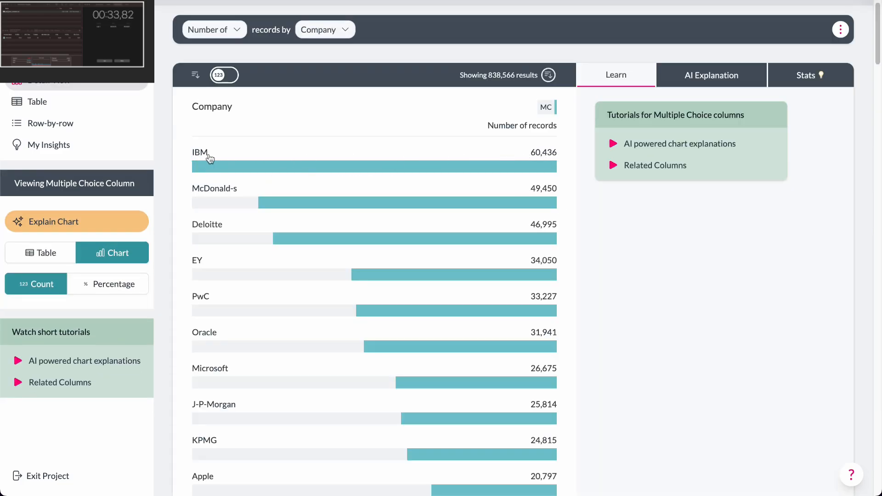
- Add a filter on the Company column to the chart of records by company
scroll(395, 275, down, 6)
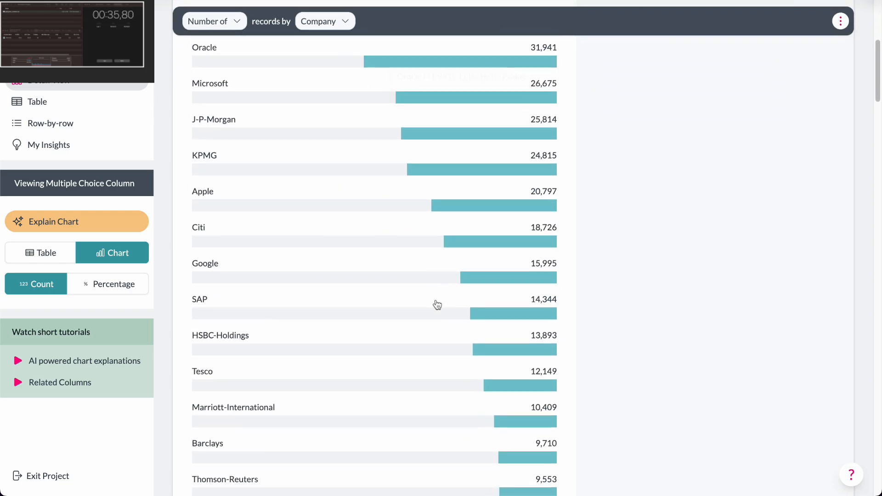
scroll(441, 308, down, 17)
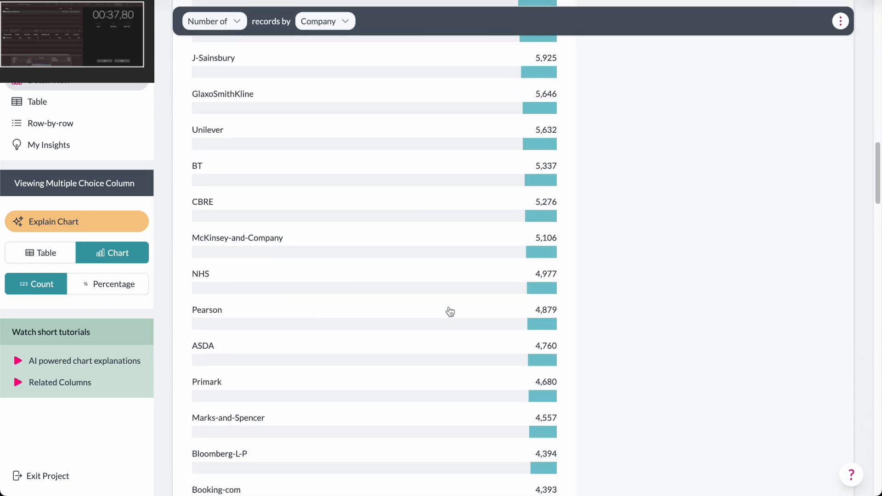
scroll(449, 307, down, 19)
scroll(449, 307, up, 20)
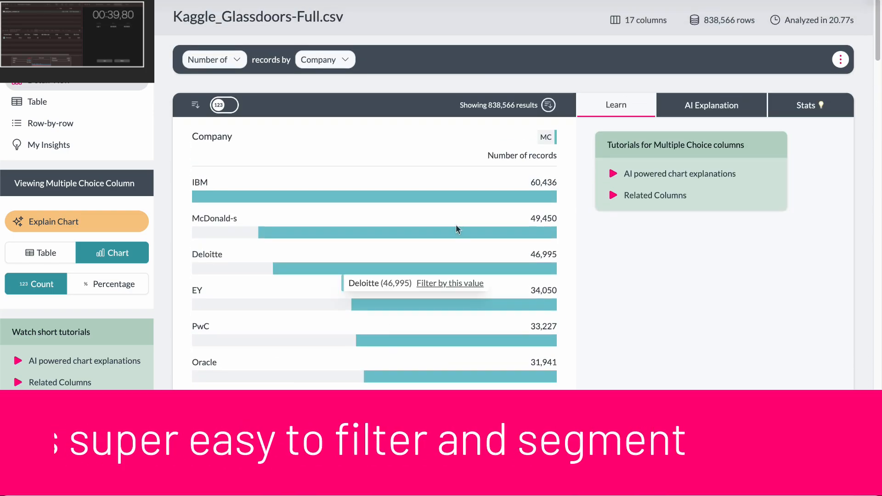
click(840, 60)
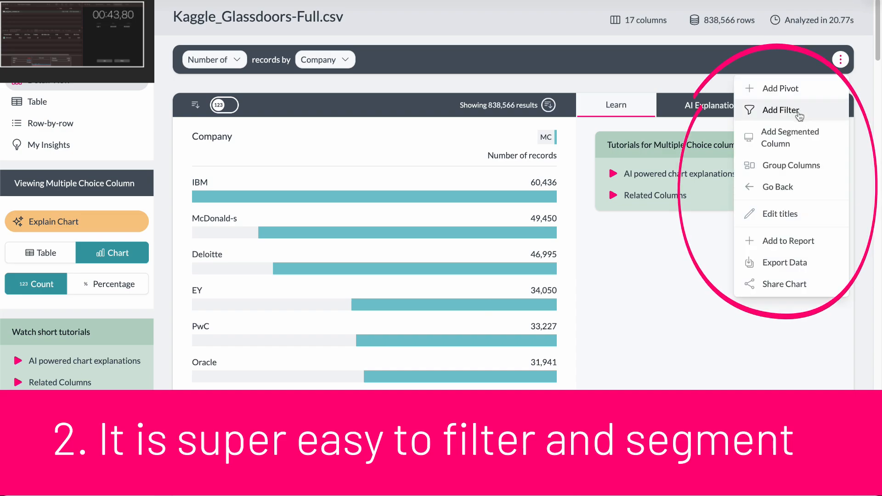
click(799, 114)
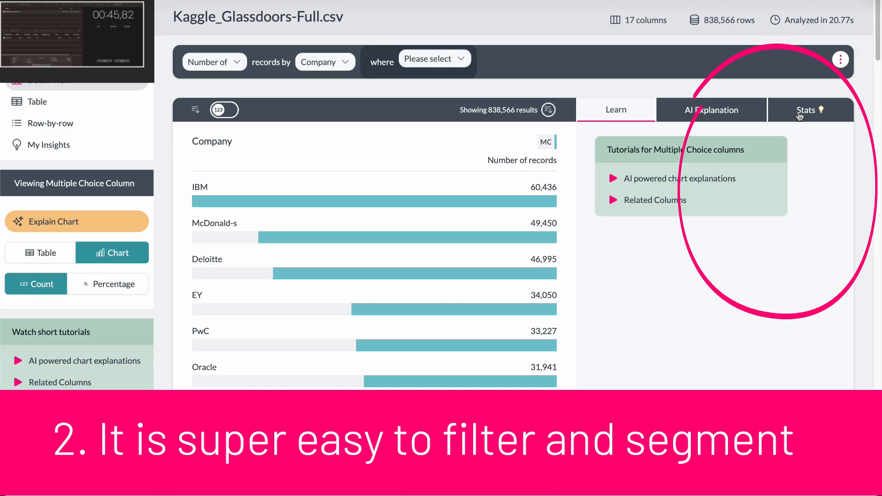
click(428, 62)
text(co)
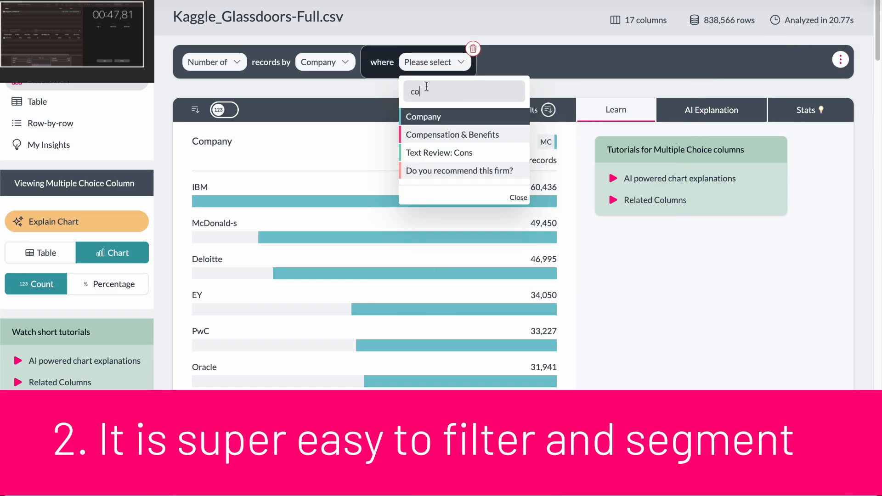
text(m)
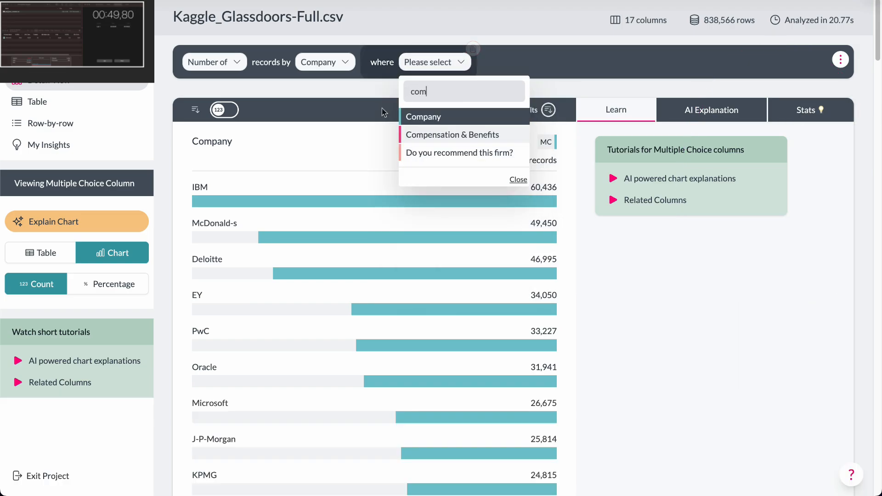
click(409, 117)
- Restrict the Company filter to companies that have more than 18000 records
click(480, 67)
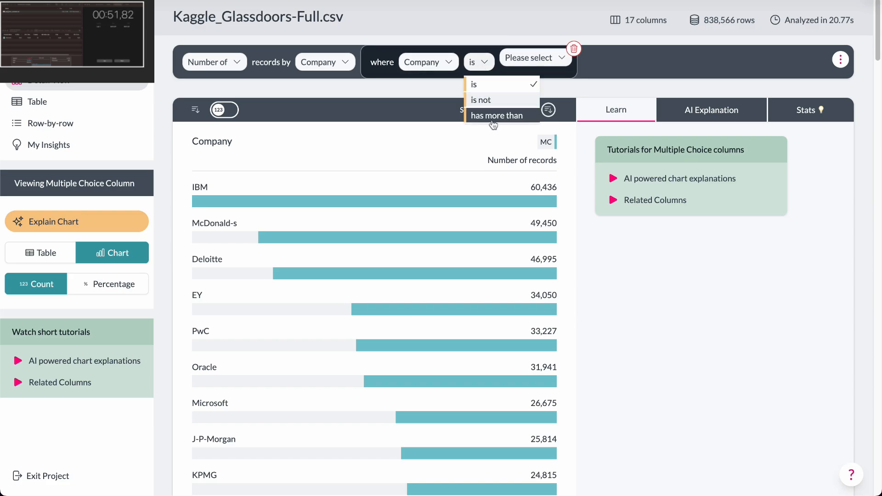
click(487, 115)
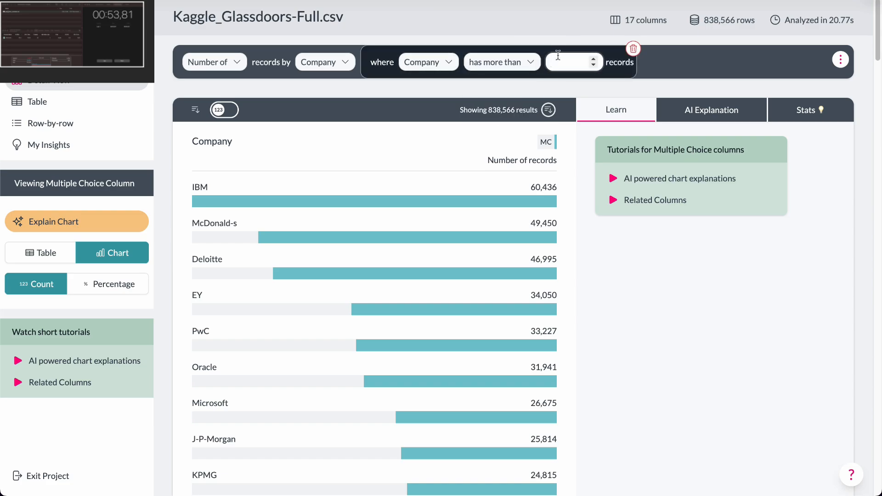
text(18000)
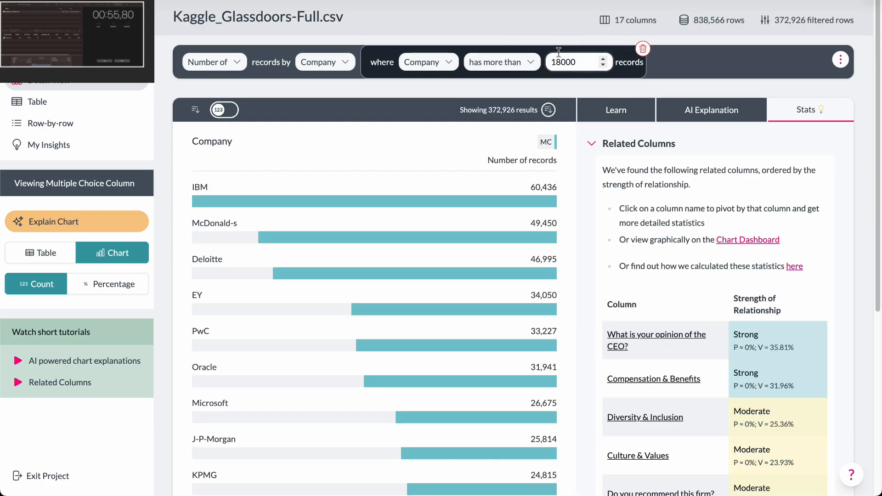
- Examine the filtered company chart and the strength of relationship of its related columns
scroll(460, 179, down, 5)
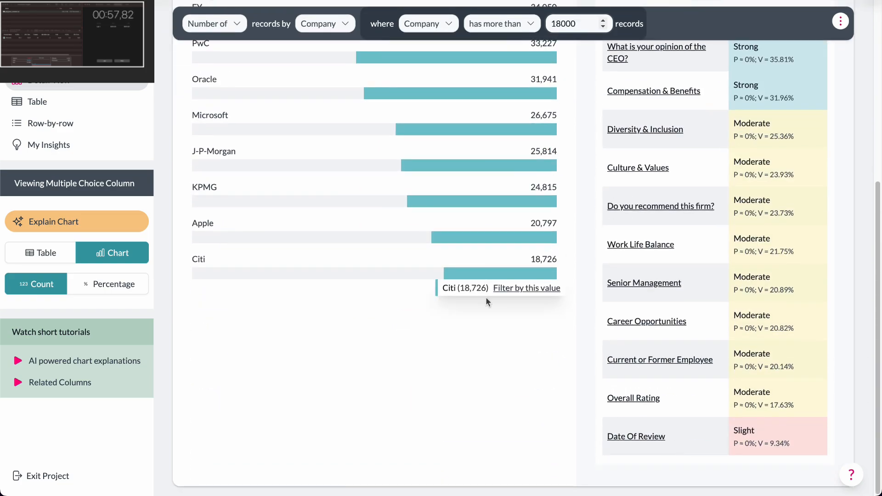
scroll(486, 297, up, 5)
scroll(486, 246, down, 1)
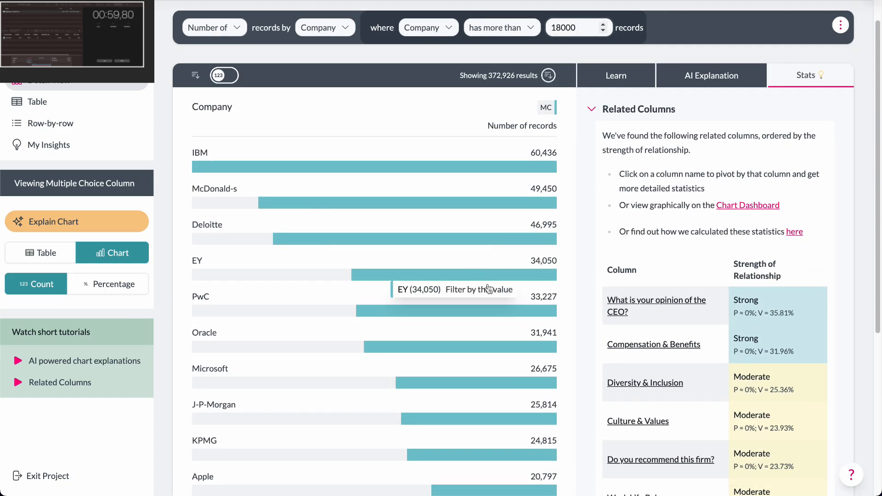
scroll(487, 288, down, 2)
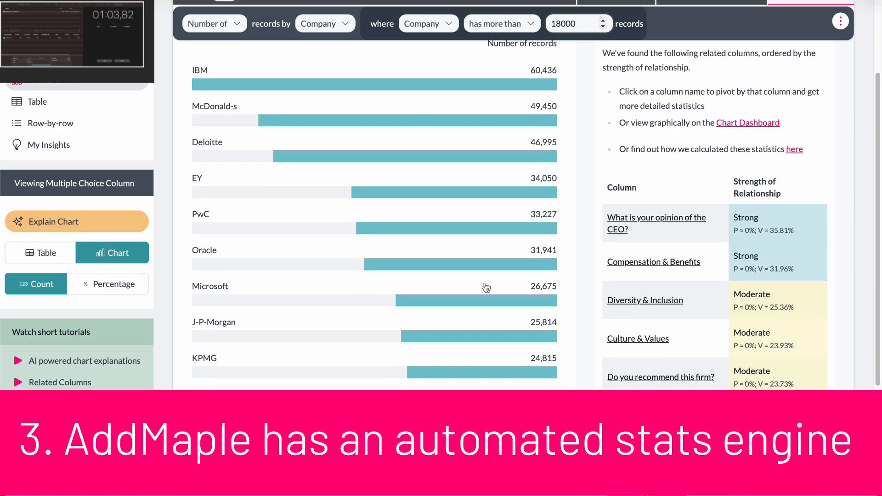
scroll(486, 288, up, 1)
scroll(487, 287, up, 2)
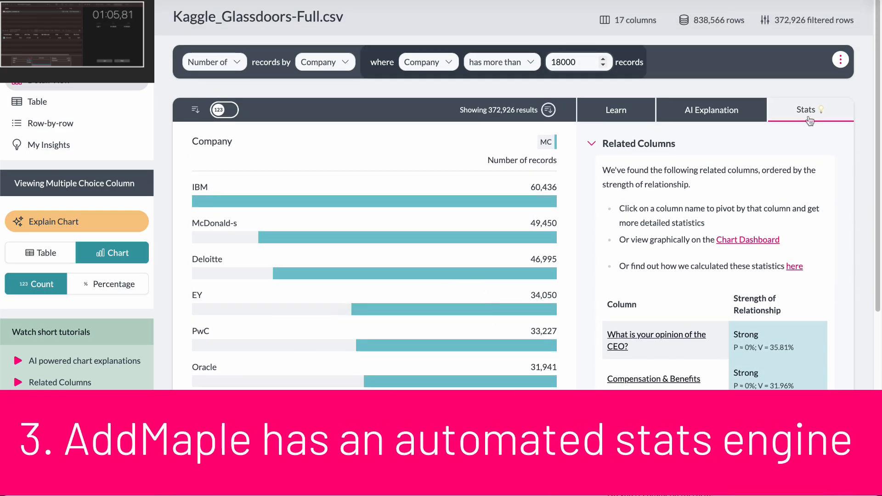
scroll(667, 299, down, 1)
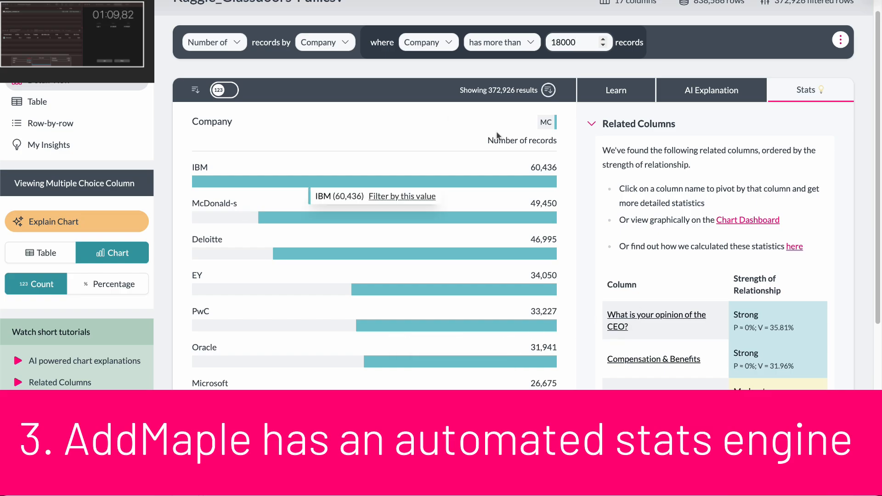
mouse_move(366, 199)
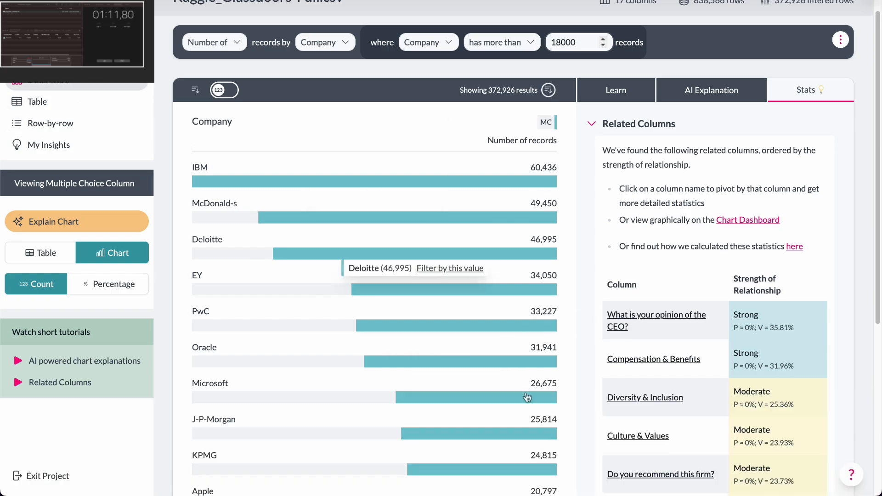
scroll(722, 420, down, 2)
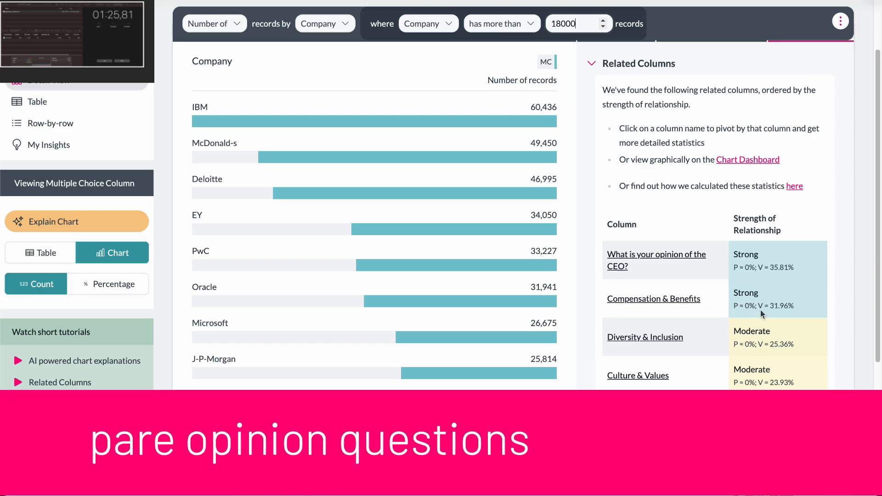
- Pivot the company chart by Compensation & Benefits and compare the rating distributions across the companies
click(657, 300)
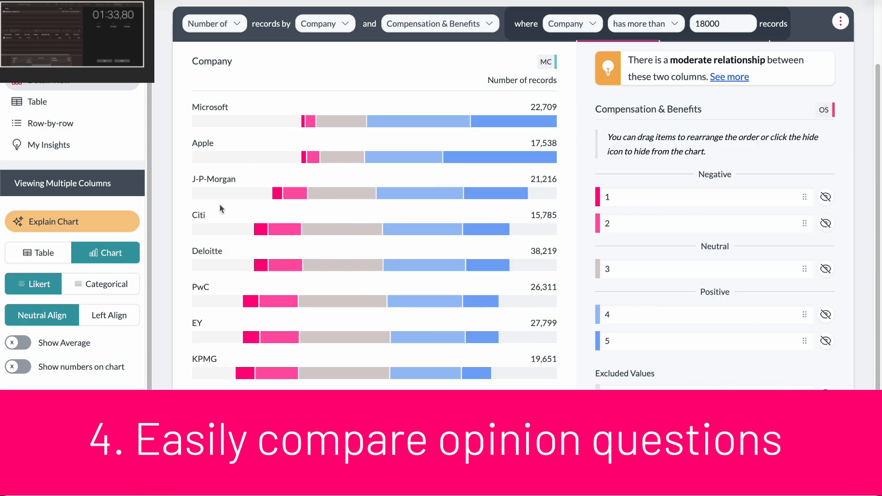
mouse_move(335, 126)
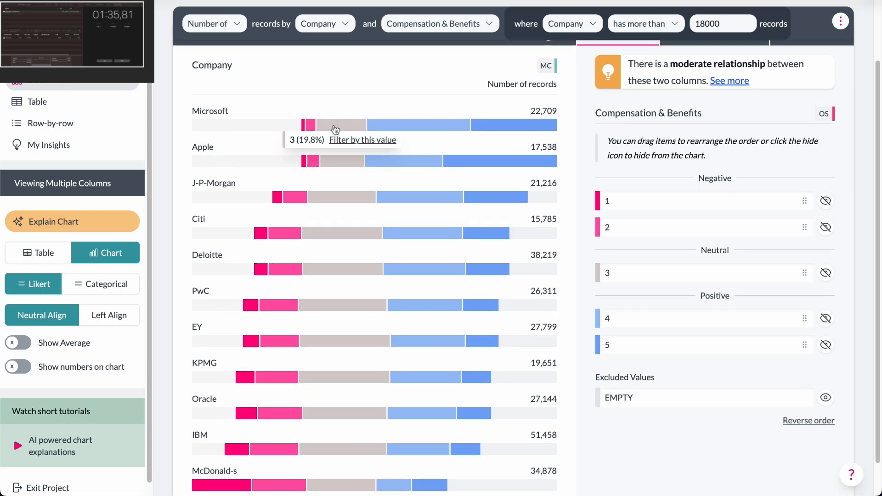
mouse_move(418, 137)
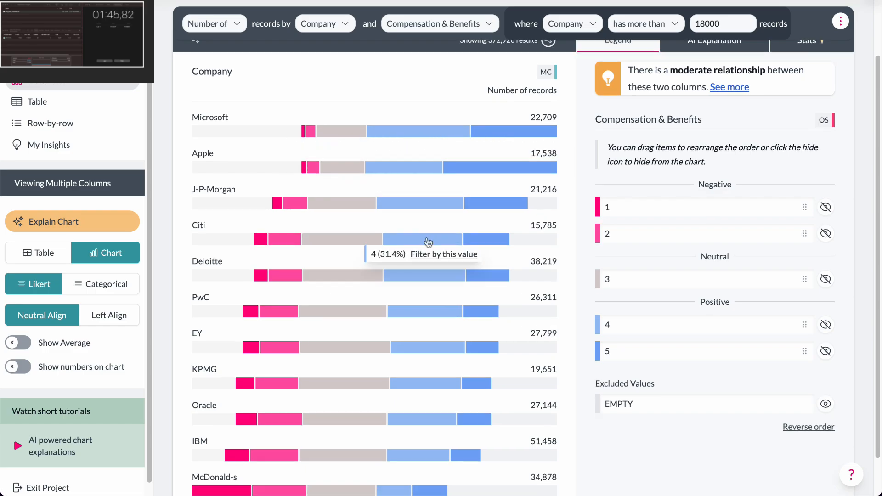
scroll(368, 250, down, 1)
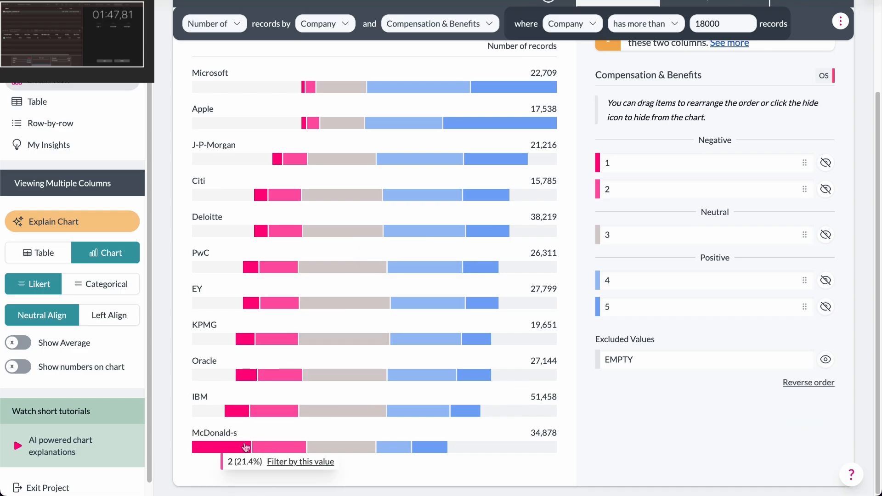
scroll(251, 404, up, 1)
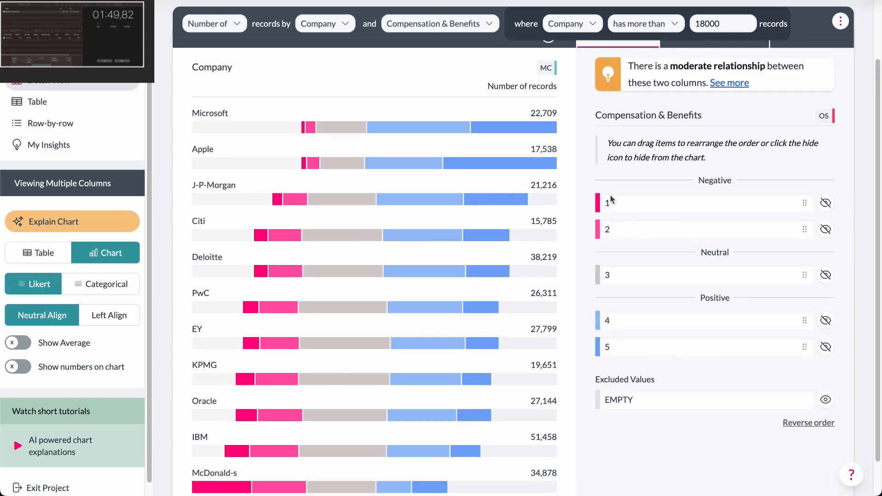
scroll(334, 182, down, 1)
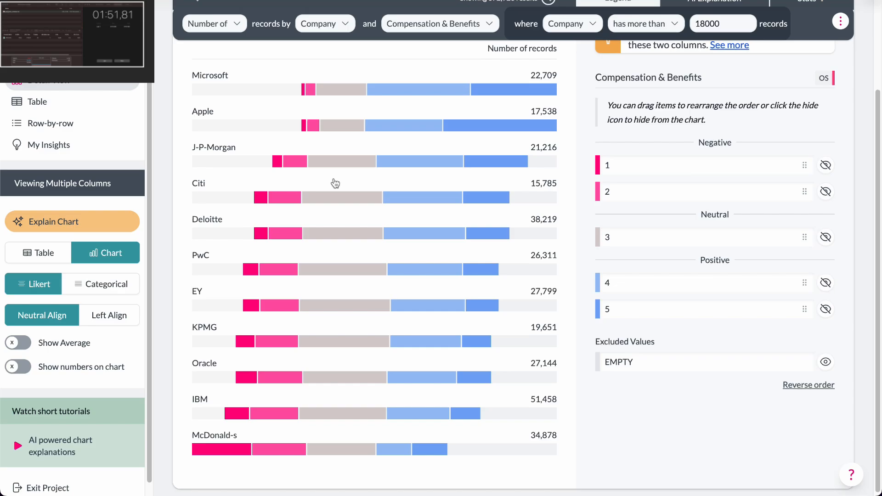
scroll(816, 251, up, 1)
- Try rating 3 in the Positive group of the Compensation & Benefits legend and return it to Neutral
drag(802, 252, 795, 277)
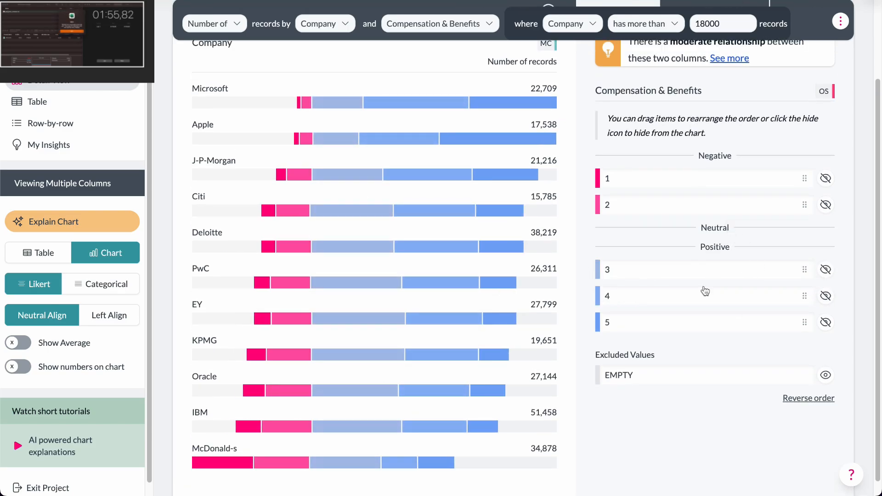
scroll(705, 286, up, 1)
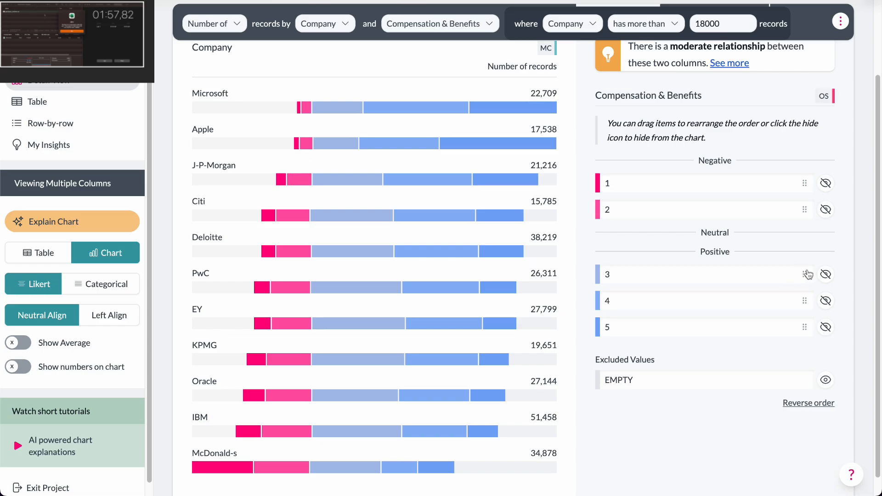
drag(808, 274, 702, 249)
click(825, 256)
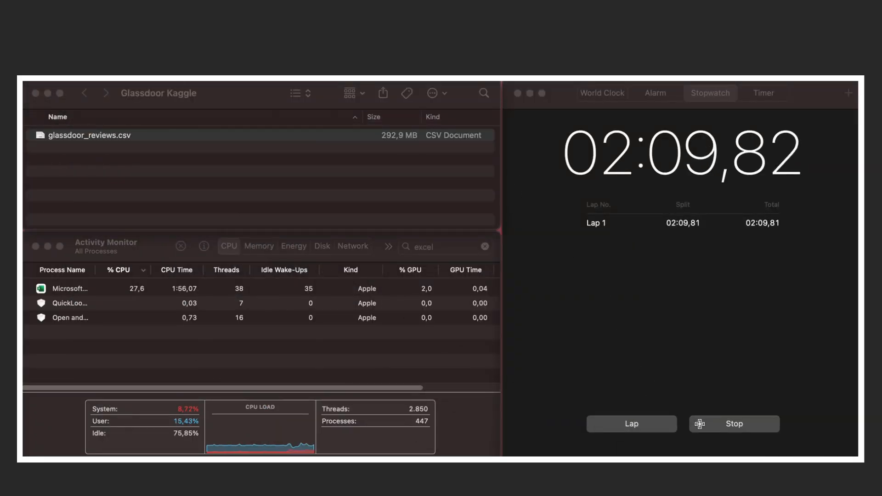
- Switch to the Clock app and stop the running stopwatch
click(703, 425)
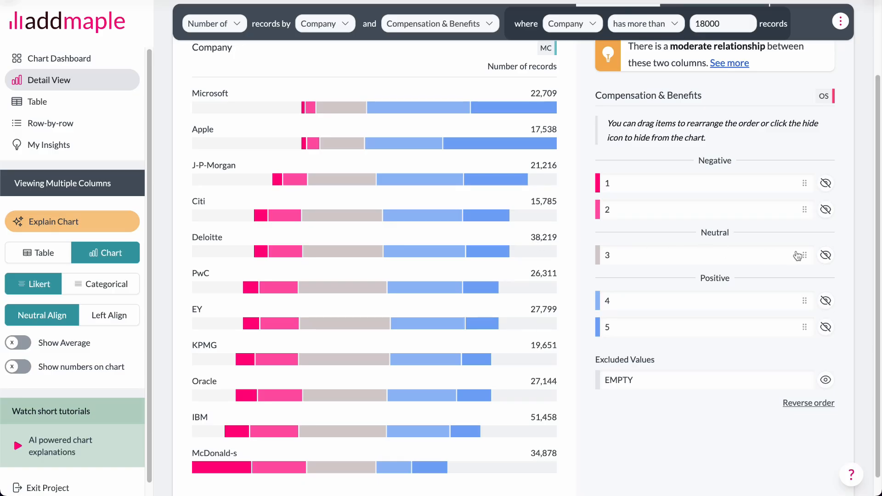
- Hide the neutral rating 3 from the Compensation & Benefits chart by company in AddMaple
click(825, 254)
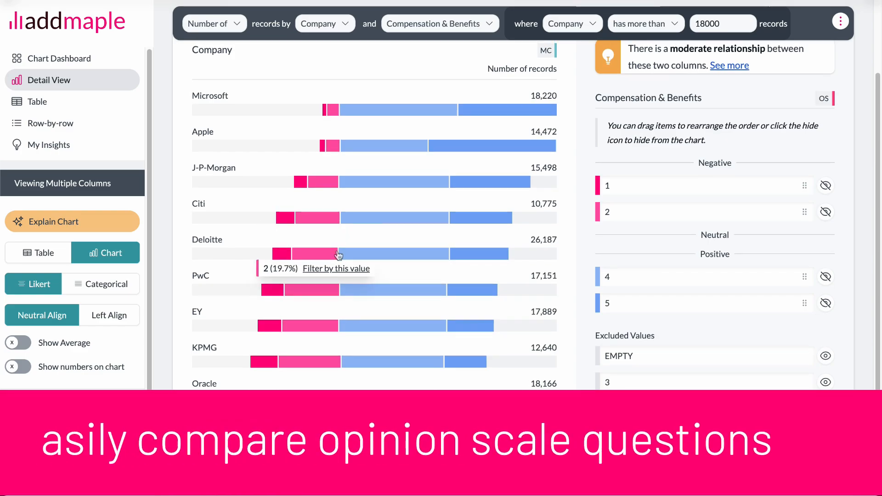
- Return to the chart dashboard and open the Multiple Columns chart of grouped opinion scale questions
scroll(338, 255, up, 1)
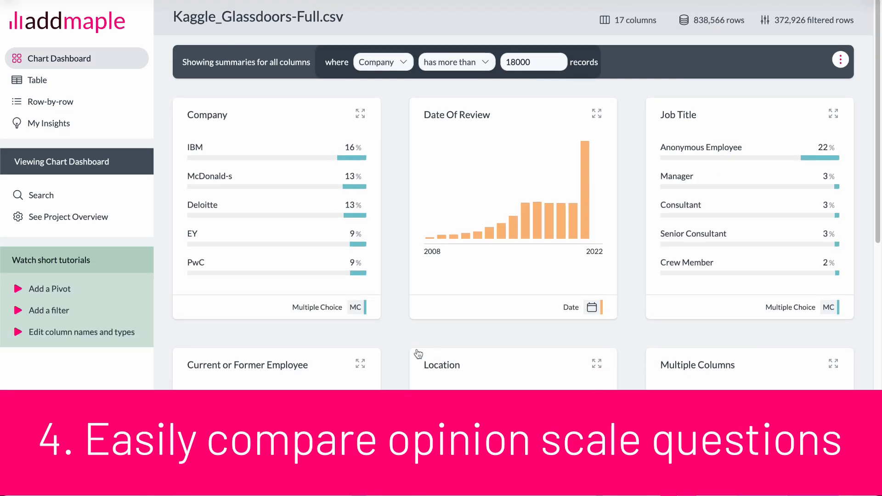
scroll(417, 356, down, 1)
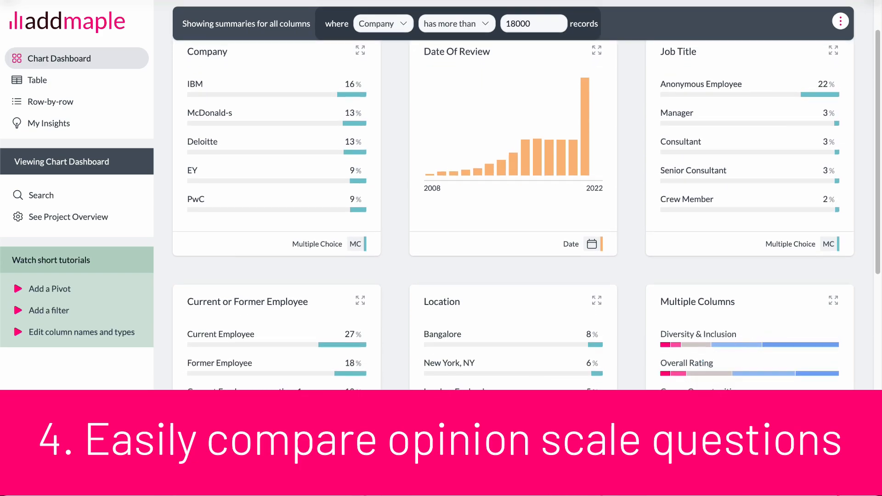
click(716, 382)
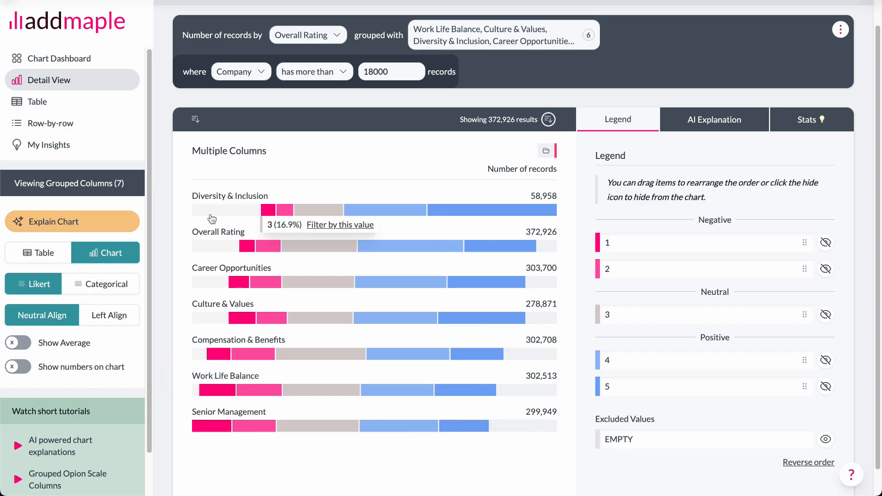
- Compare the grouped opinion scale questions and show their overall average in the chart
scroll(427, 154, up, 1)
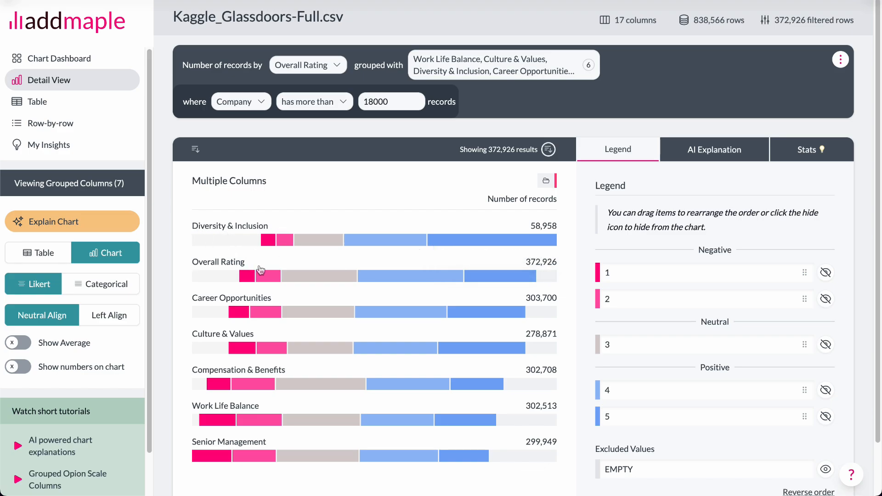
scroll(212, 351, down, 1)
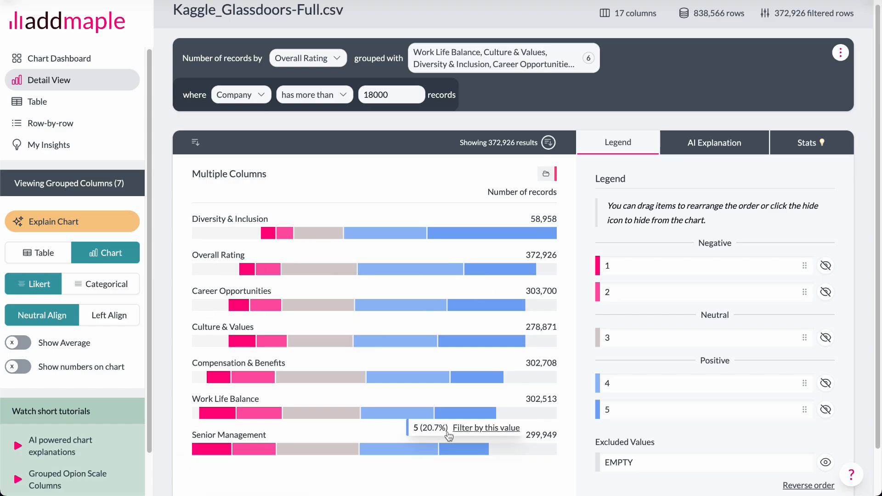
mouse_move(370, 239)
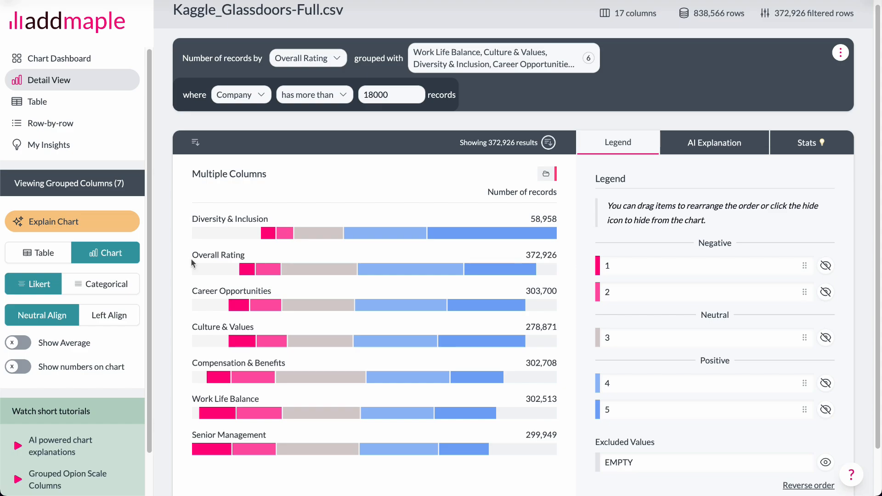
click(17, 344)
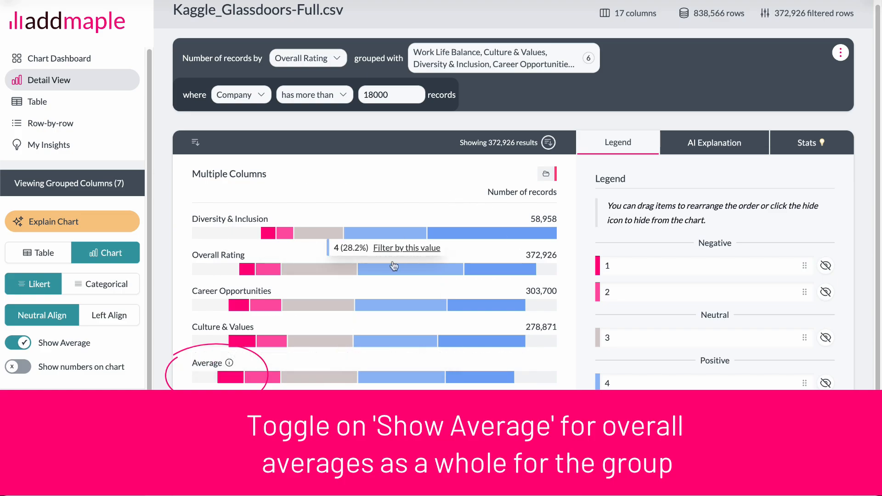
- Remove the grouped columns from the Overall Rating chart and add Company as a pivot
scroll(363, 358, down, 1)
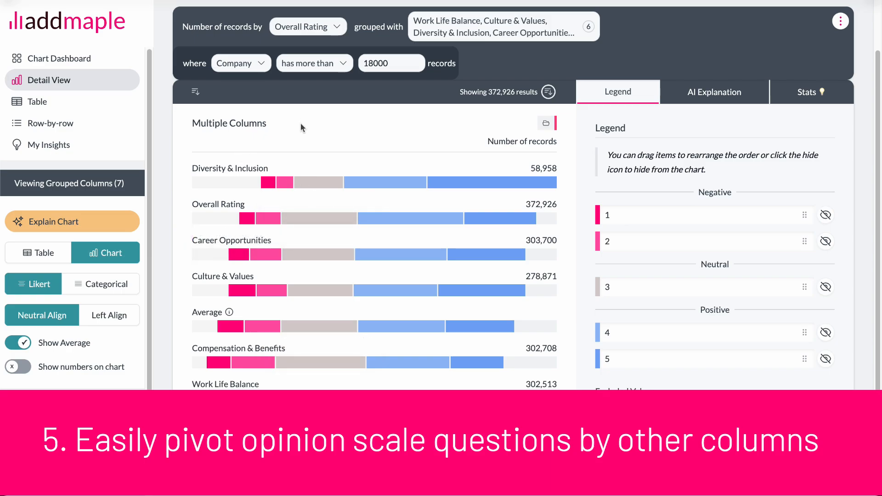
scroll(301, 123, up, 2)
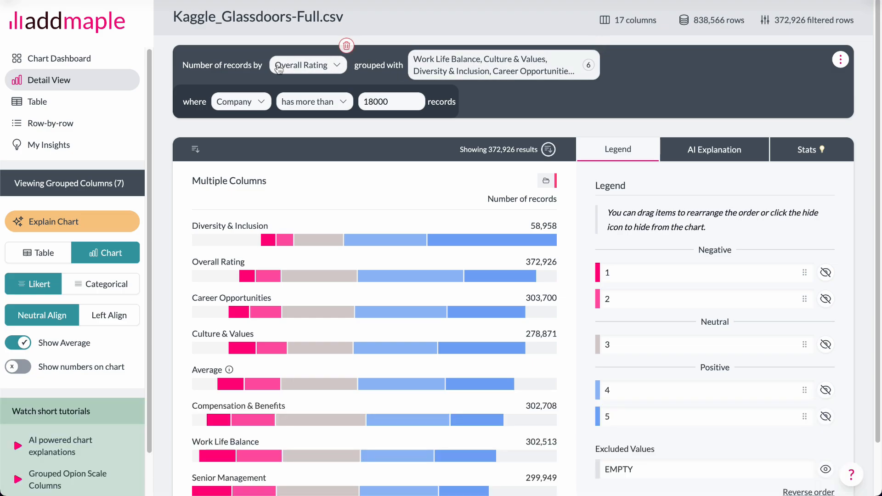
click(597, 46)
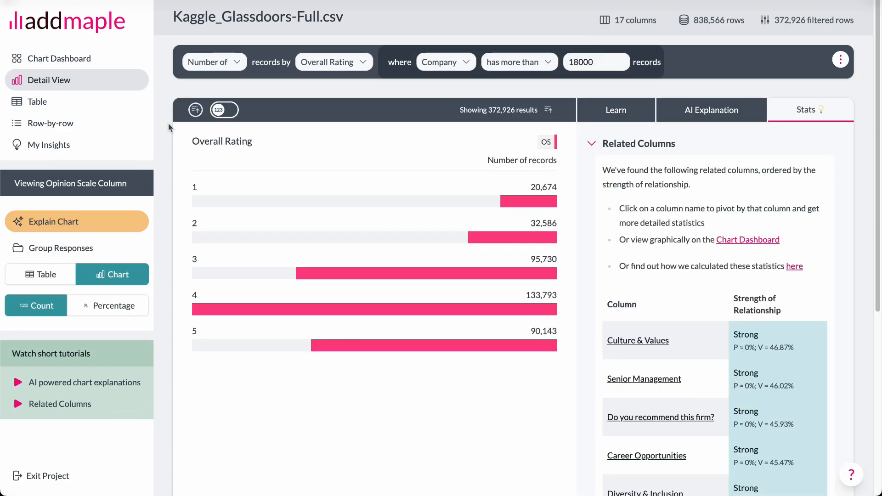
click(841, 61)
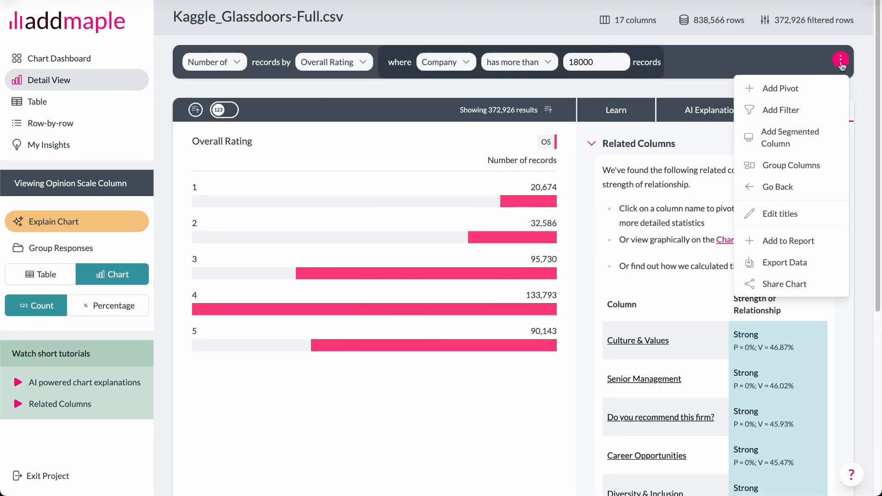
click(819, 90)
text(com)
click(421, 116)
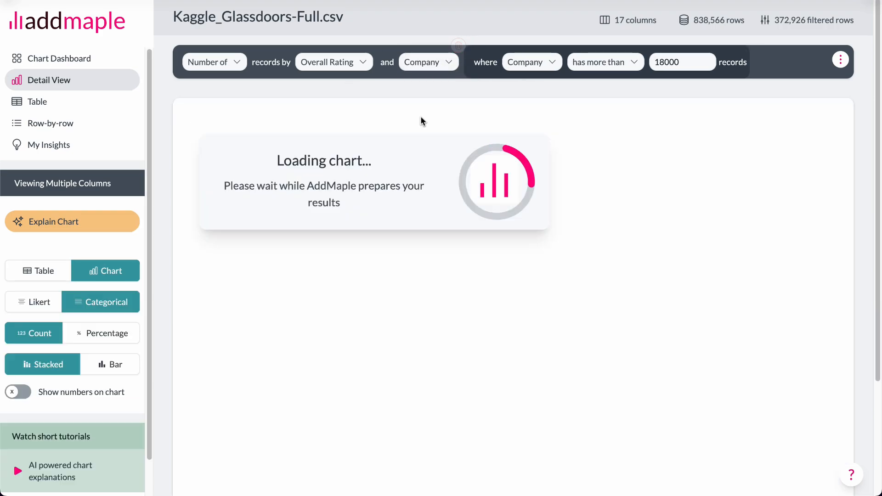
- Swap Overall Rating with Company so the ratings are broken down by company
mouse_move(208, 225)
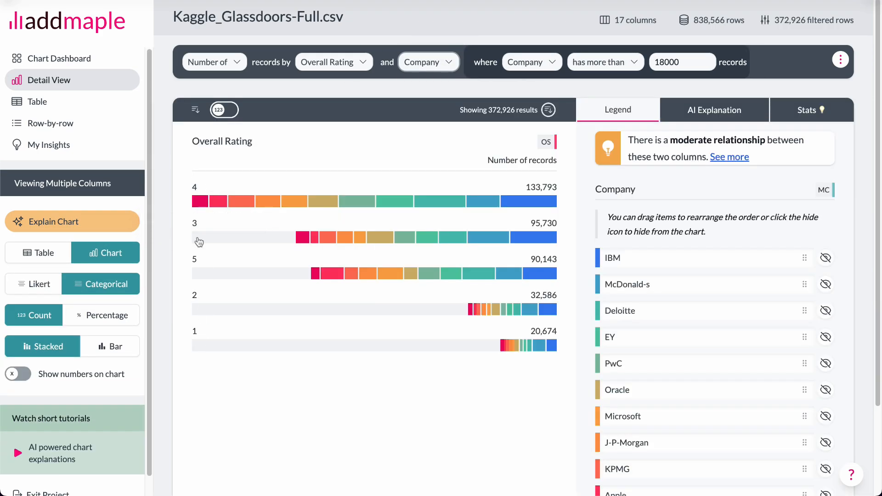
click(320, 65)
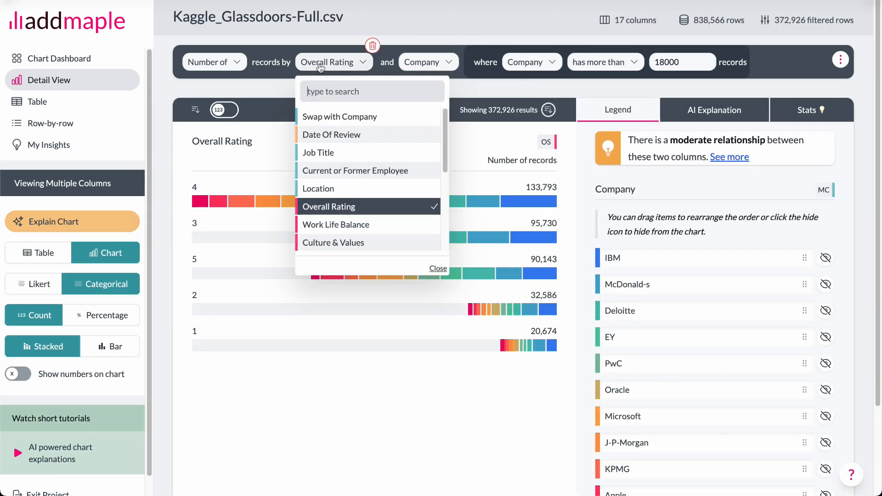
click(318, 113)
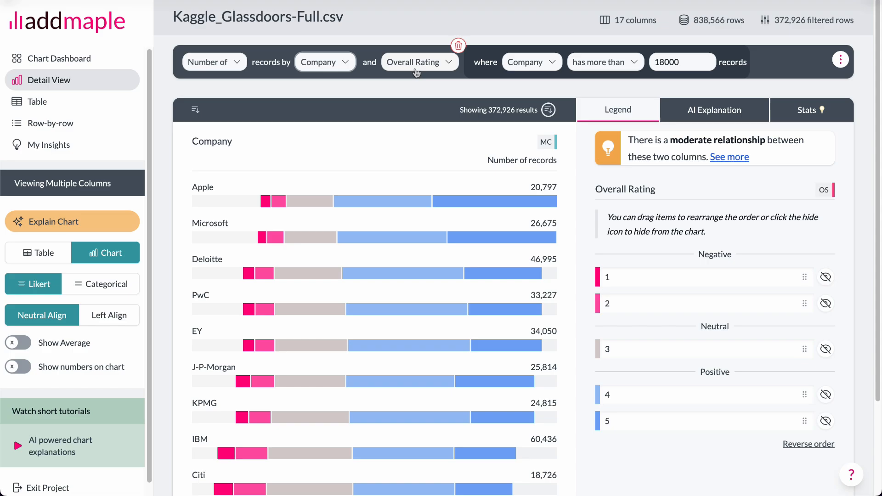
- Compare the Overall Rating distributions across all companies, from negative to positive ratings
scroll(360, 187, down, 1)
mouse_move(329, 192)
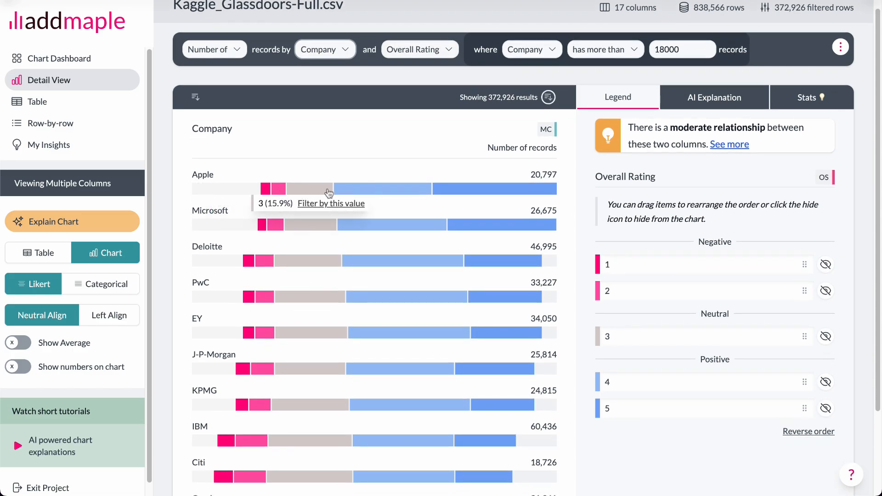
scroll(333, 201, down, 1)
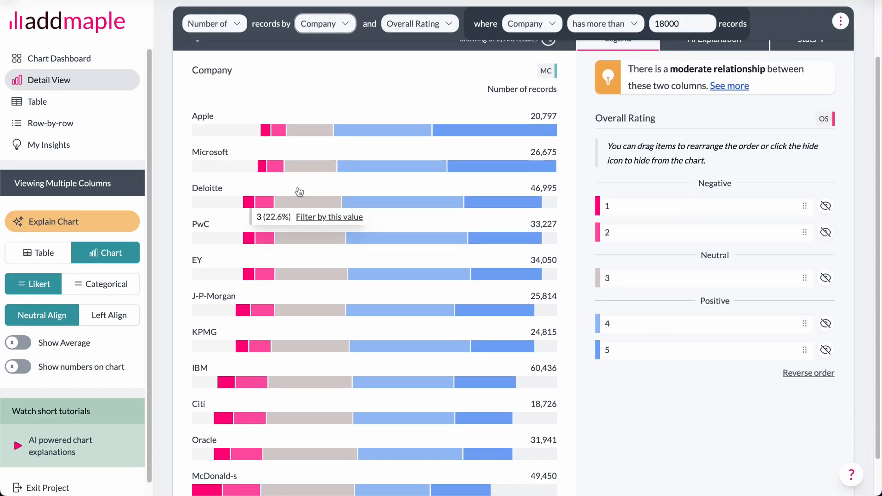
scroll(381, 211, down, 1)
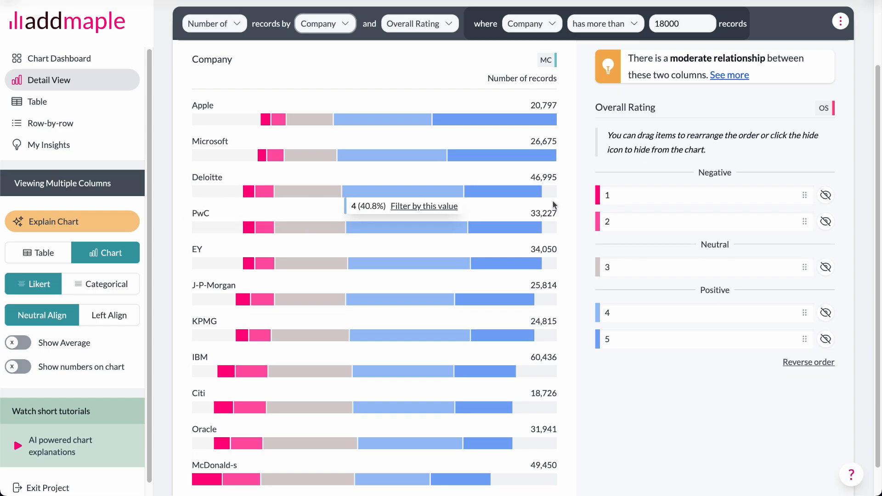
mouse_move(432, 245)
scroll(432, 245, down, 1)
mouse_move(244, 204)
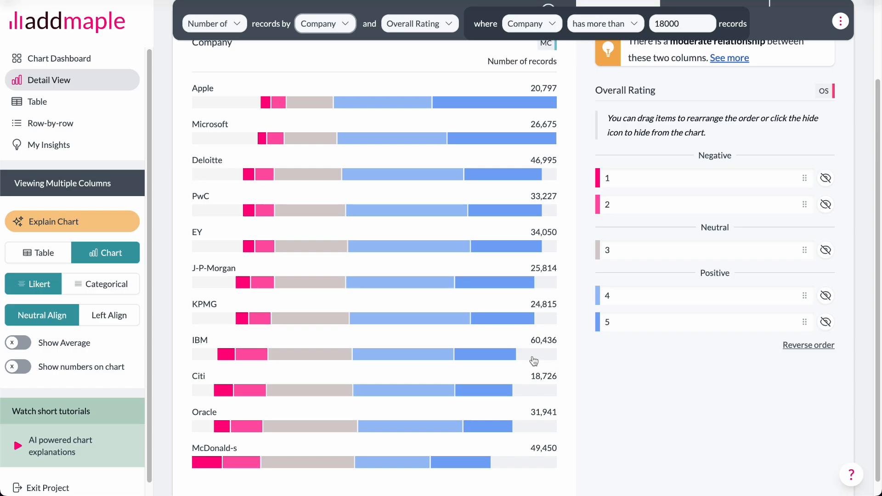
scroll(534, 362, up, 1)
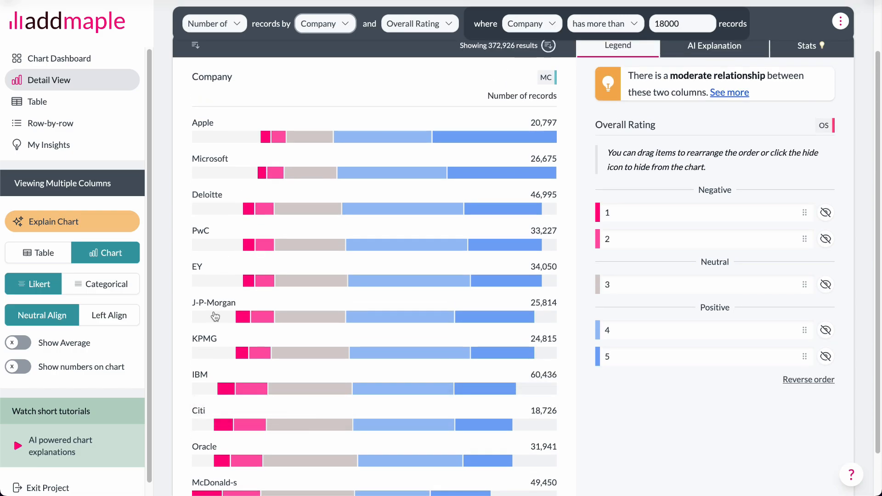
scroll(215, 317, down, 1)
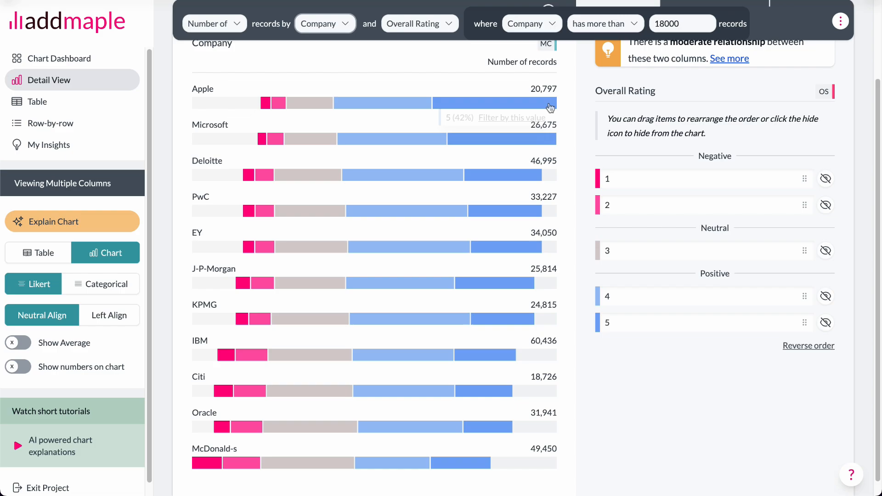
scroll(428, 331, up, 2)
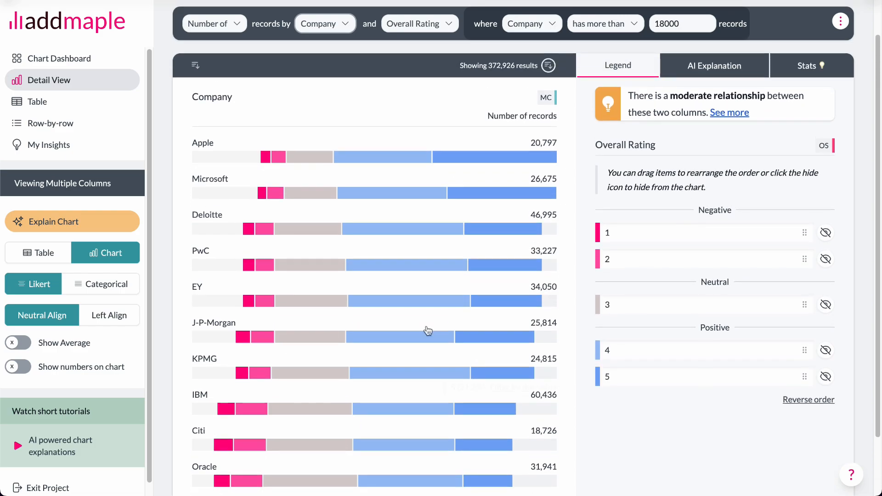
- Change the pivot of the Company chart to Work Life Balance and review all companies
click(412, 30)
scroll(427, 142, down, 1)
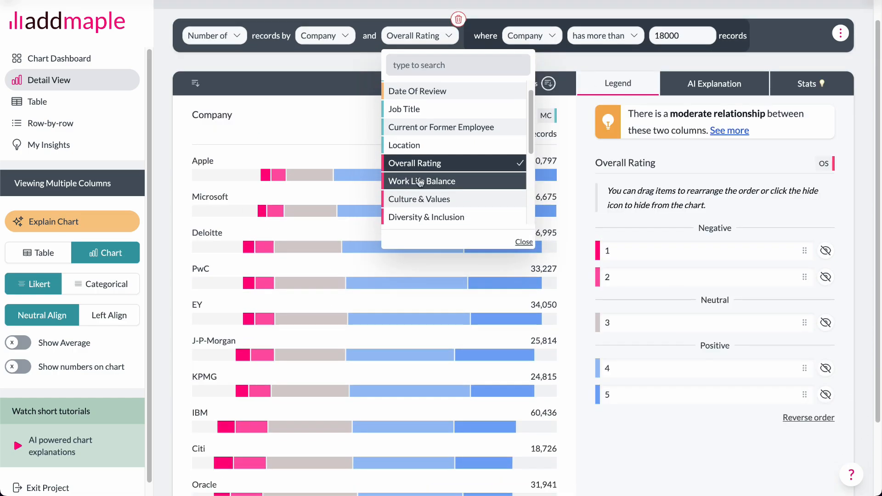
click(417, 169)
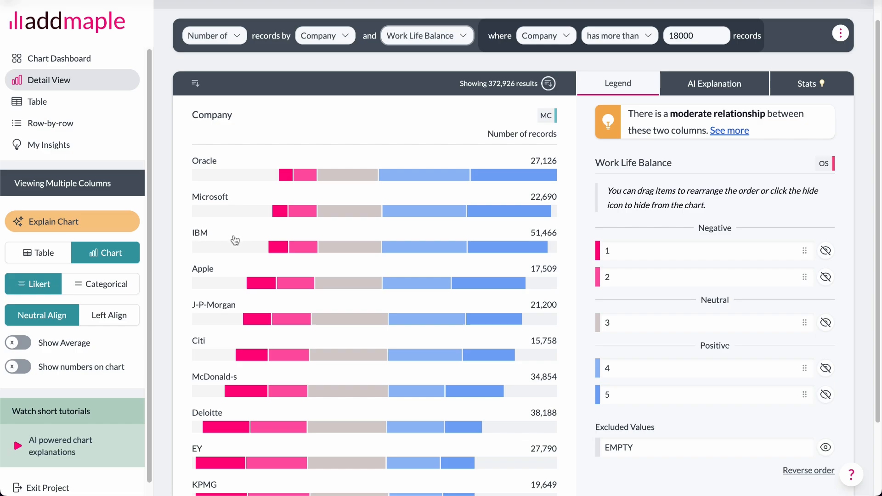
scroll(216, 331, down, 2)
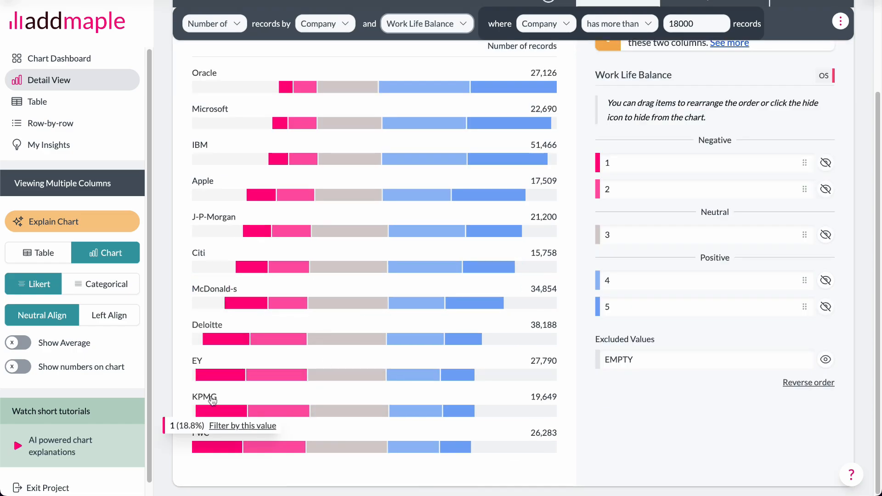
scroll(367, 276, up, 3)
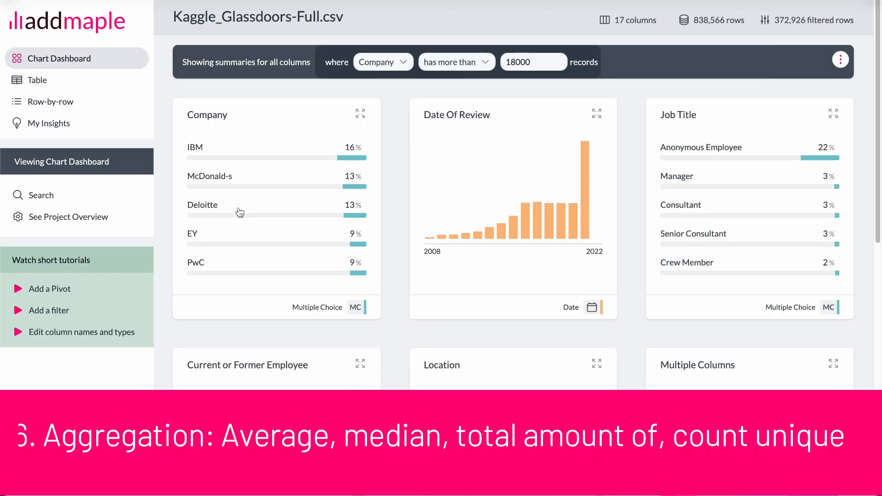
- Open the Company chart from the dashboard and aggregate it by the average Overall Rating
click(238, 209)
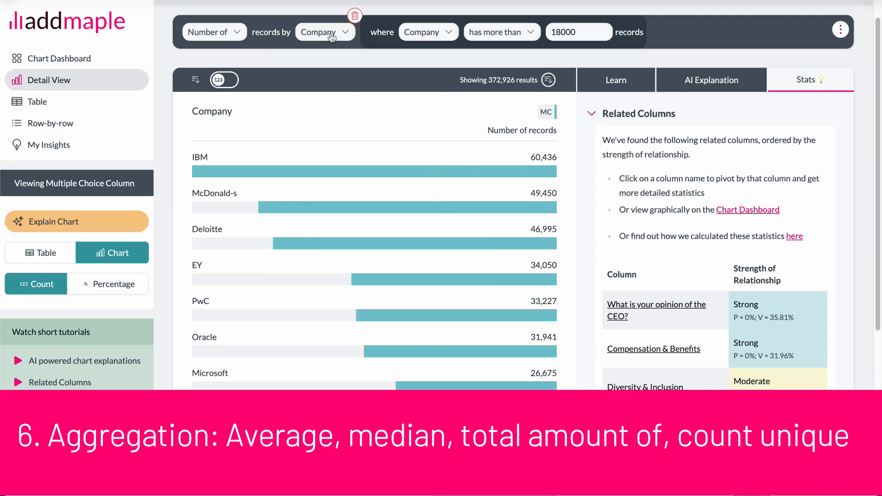
mouse_move(547, 248)
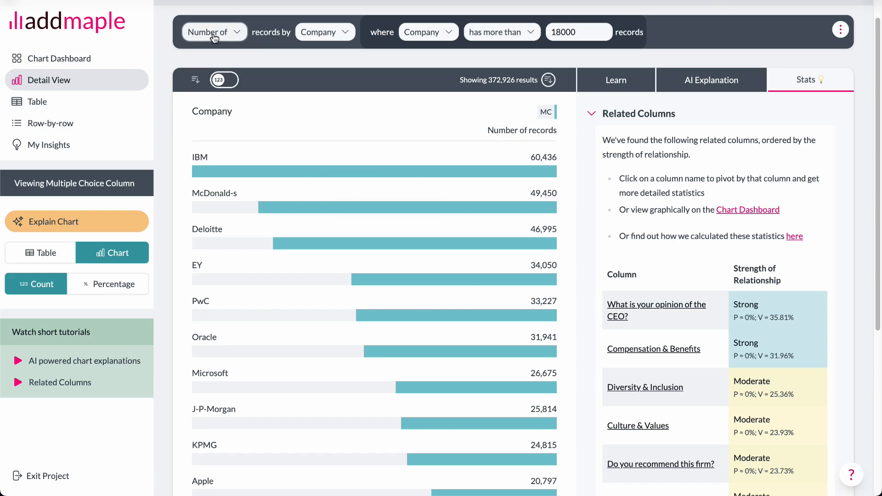
click(214, 36)
click(221, 85)
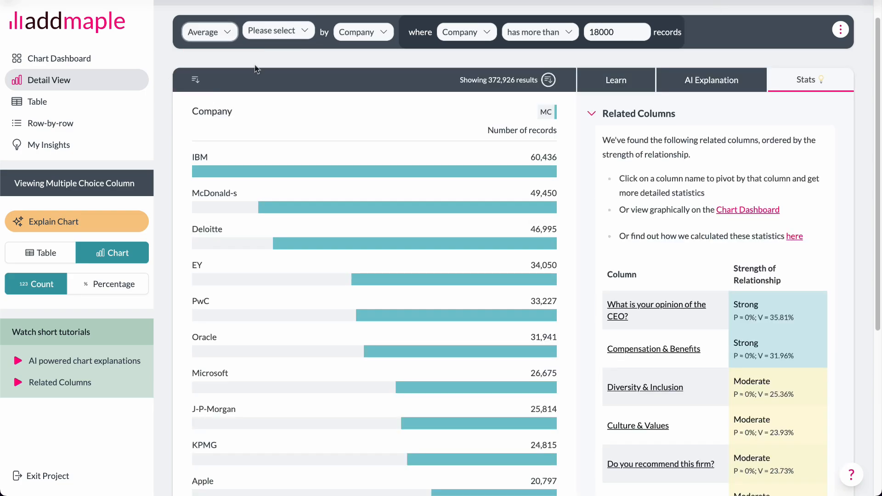
click(275, 32)
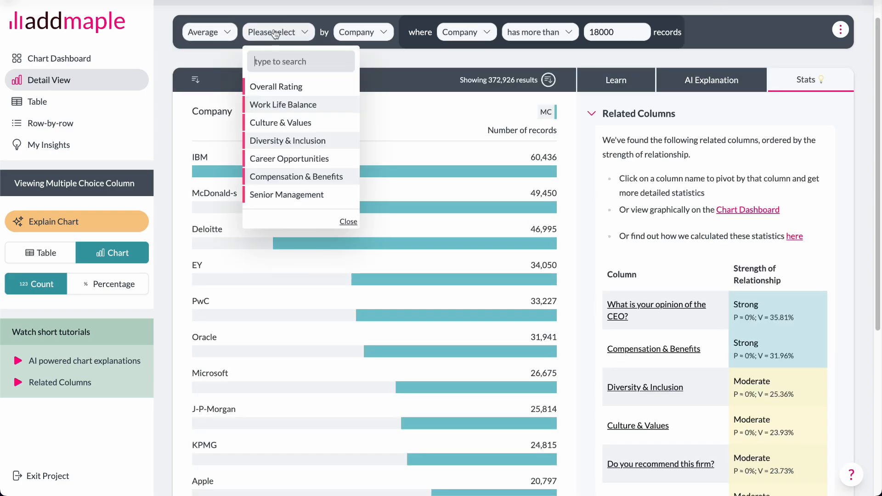
click(288, 87)
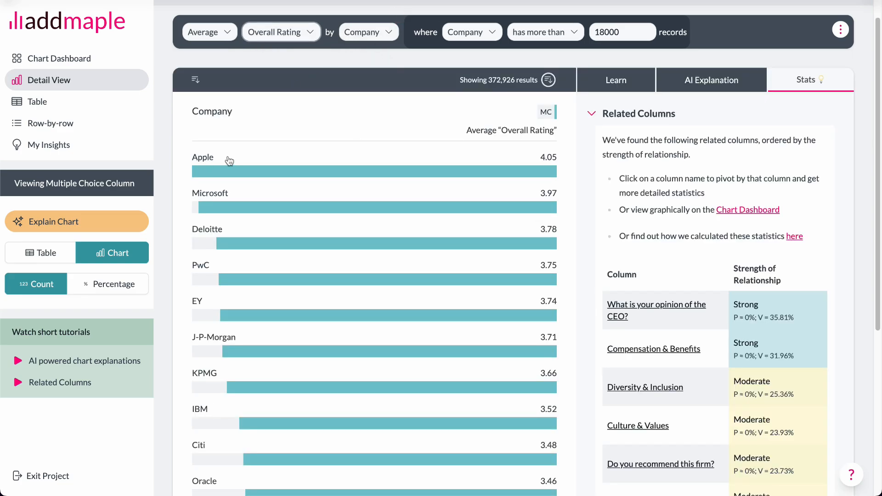
- Review the average Overall Rating of every company and open the aggregation type choices
mouse_move(547, 175)
scroll(539, 202, down, 4)
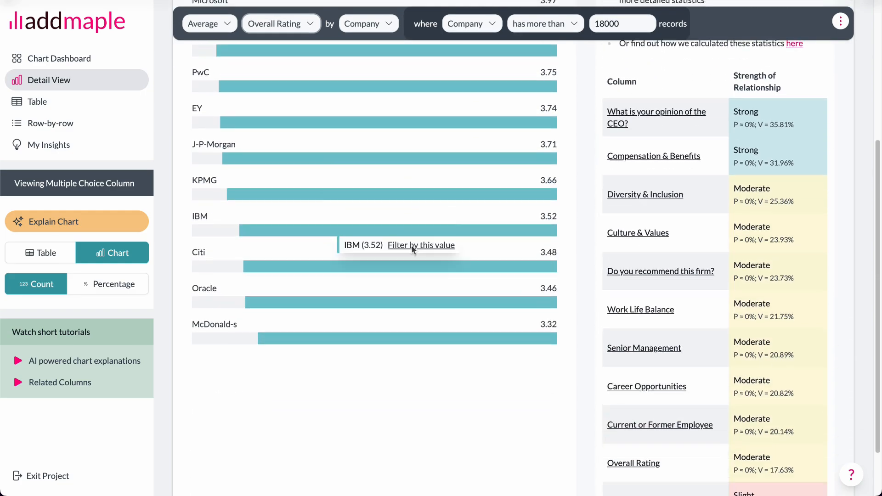
scroll(367, 283, up, 4)
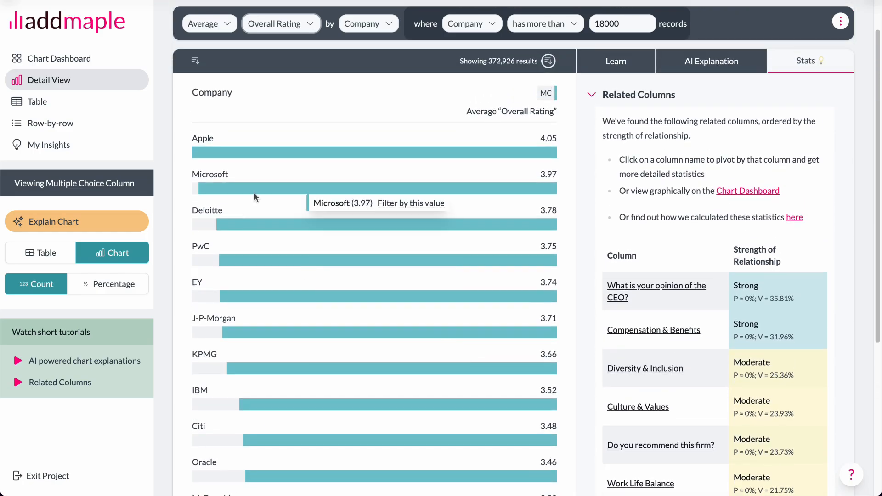
click(220, 28)
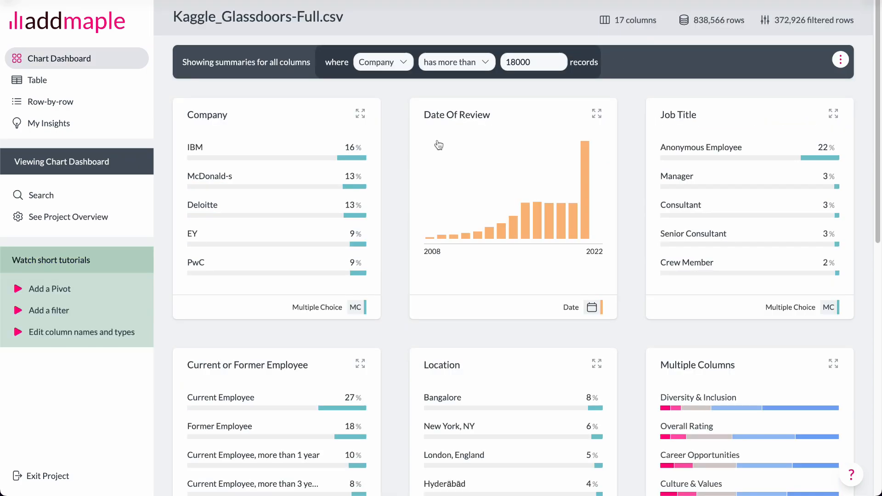
- Open the Date Of Review chart and pivot it by the related column "Do you recommend this firm?"
click(467, 144)
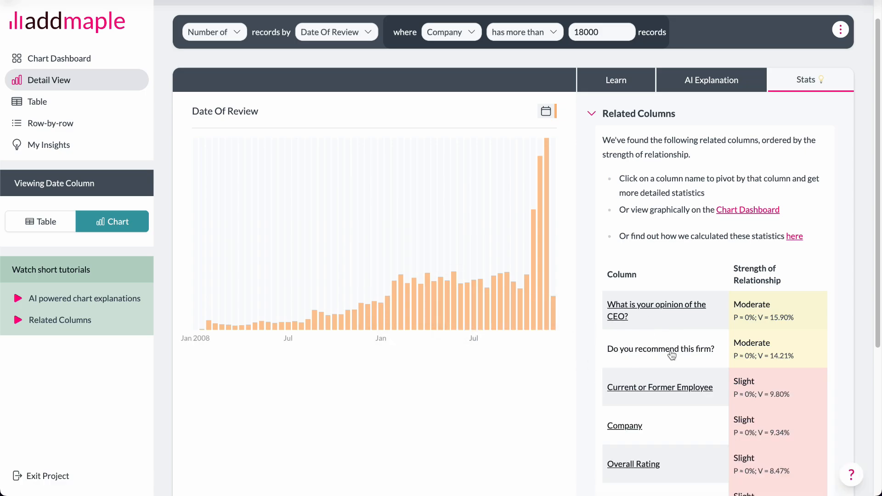
click(672, 349)
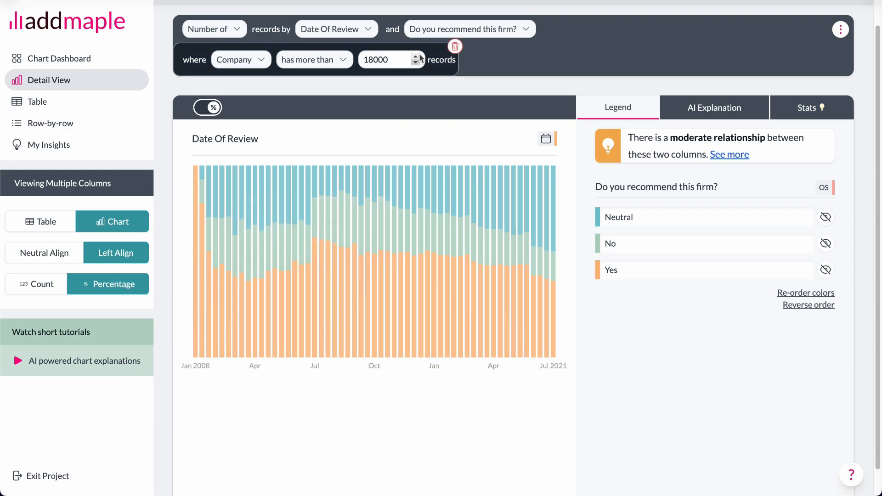
scroll(395, 69, up, 1)
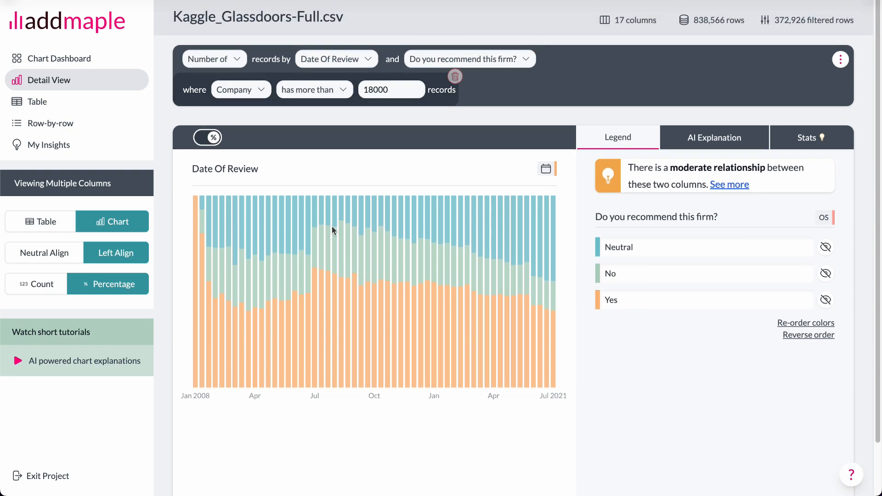
scroll(316, 291, down, 1)
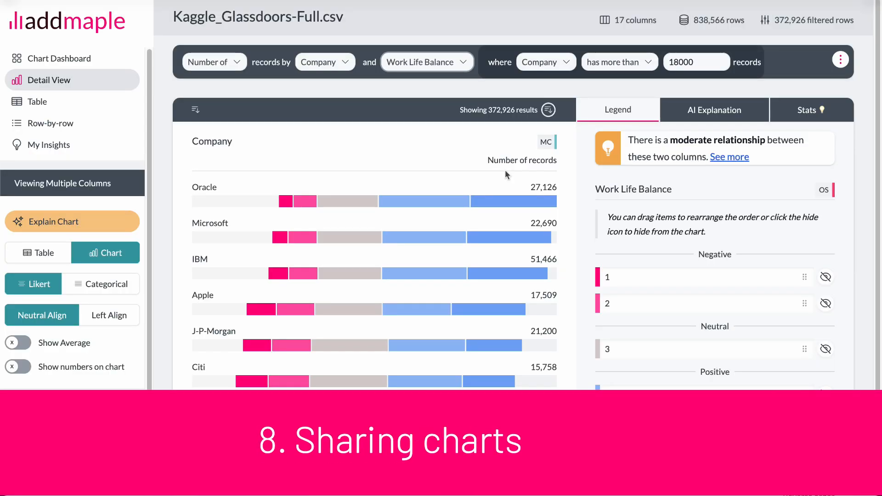
- Share the Company by Work Life Balance chart with its suggested title, generating a chart link and embed code
scroll(597, 138, down, 1)
click(840, 45)
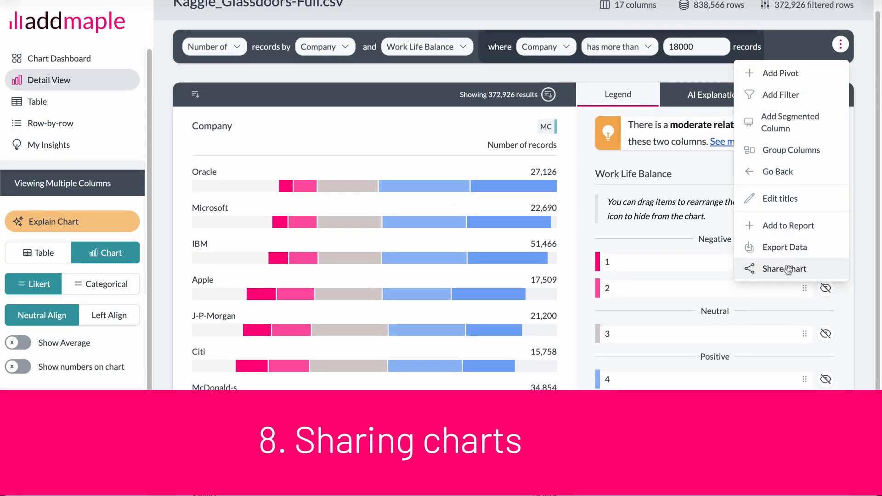
click(784, 268)
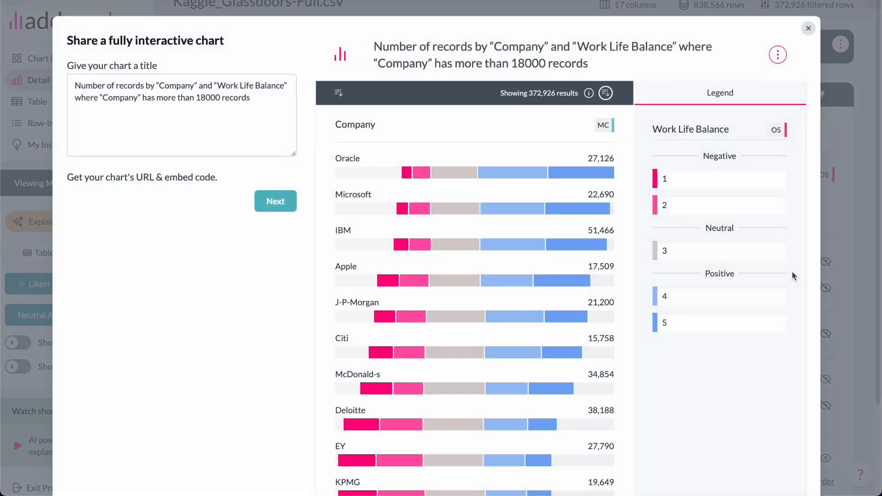
triple_click(262, 103)
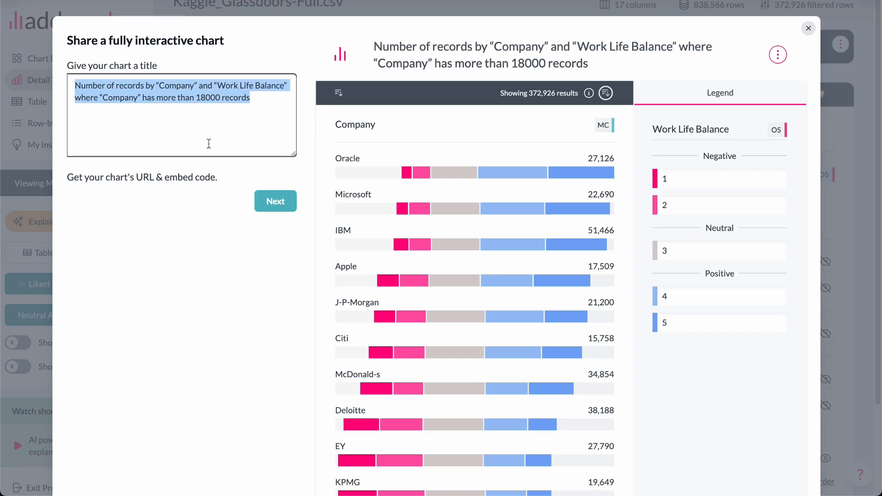
click(274, 203)
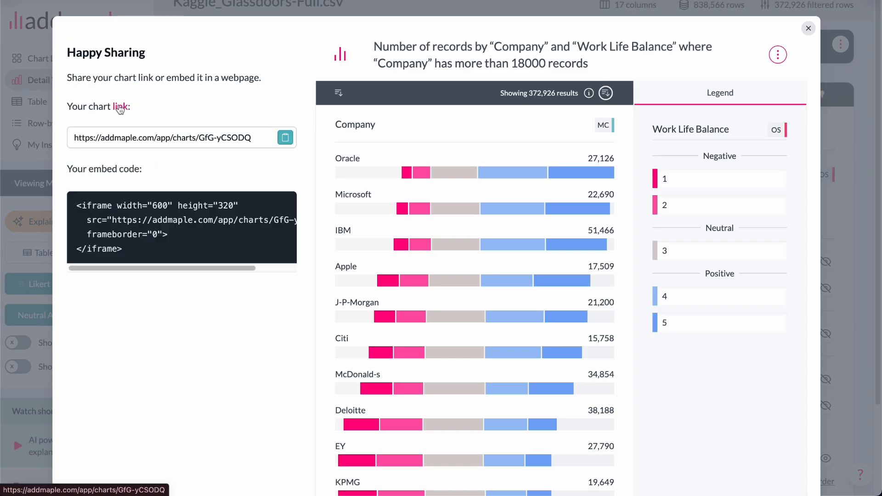
- Open the shared Company by Work Life Balance chart from its link and display its view settings
click(120, 108)
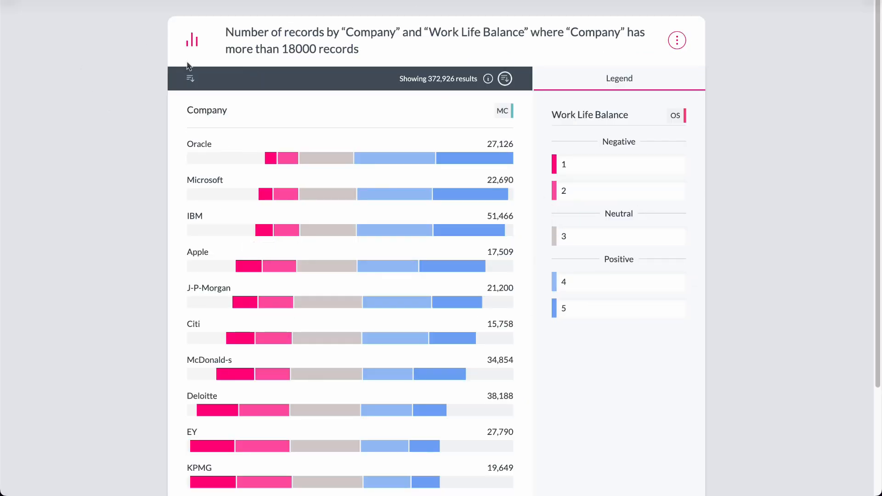
scroll(349, 271, down, 1)
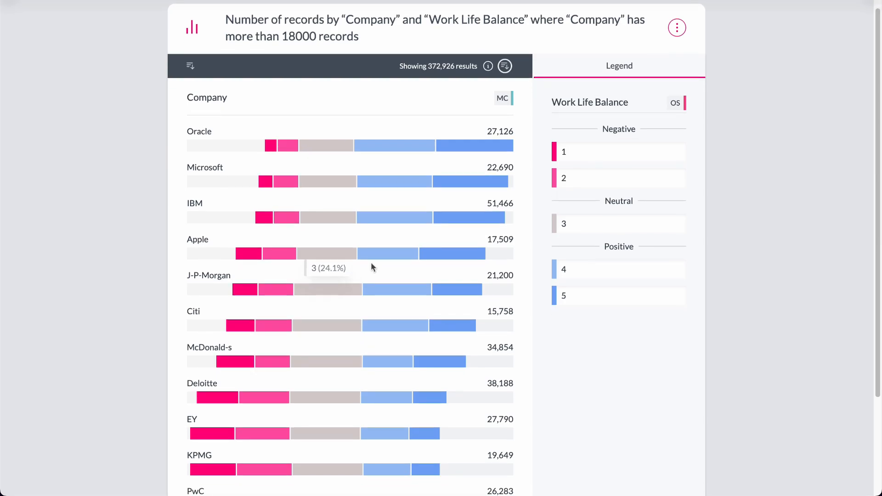
click(504, 66)
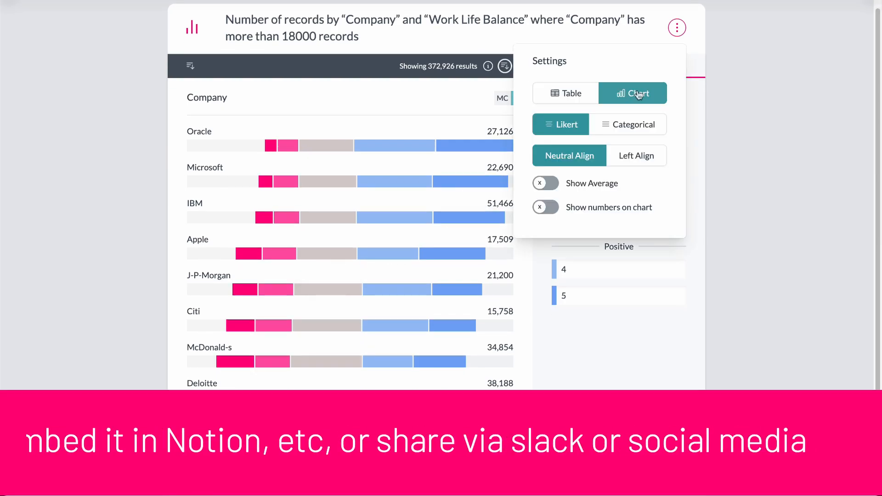
- Try the Table and Categorical views of the shared chart, returning to the Likert chart
click(570, 93)
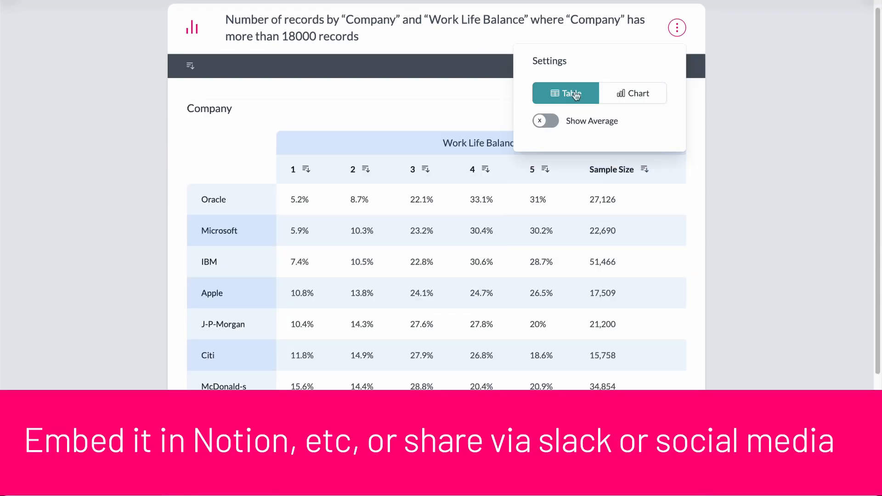
click(625, 94)
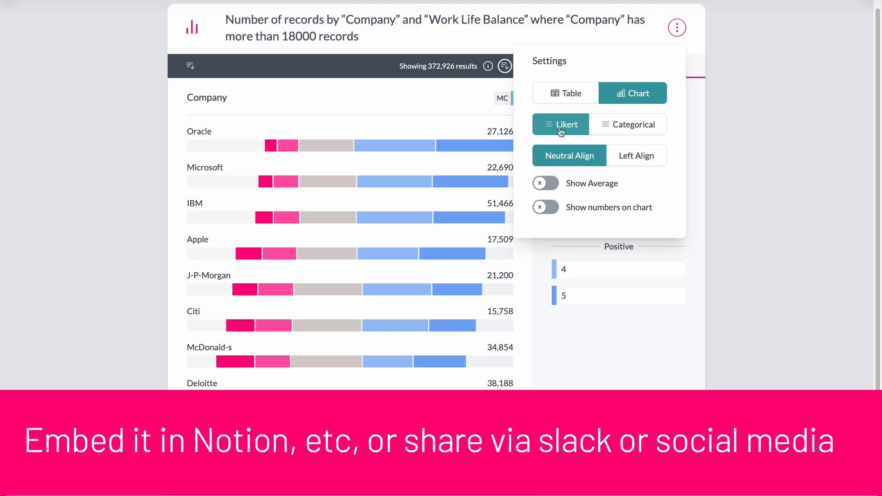
click(613, 123)
click(570, 124)
- Enable Show Average and Show numbers on chart for the shared Likert chart
scroll(570, 127, down, 2)
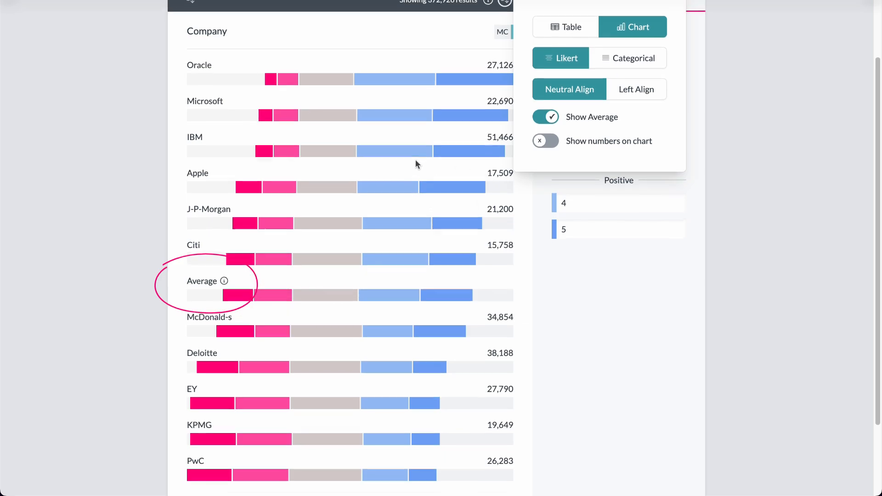
scroll(417, 164, up, 1)
click(548, 154)
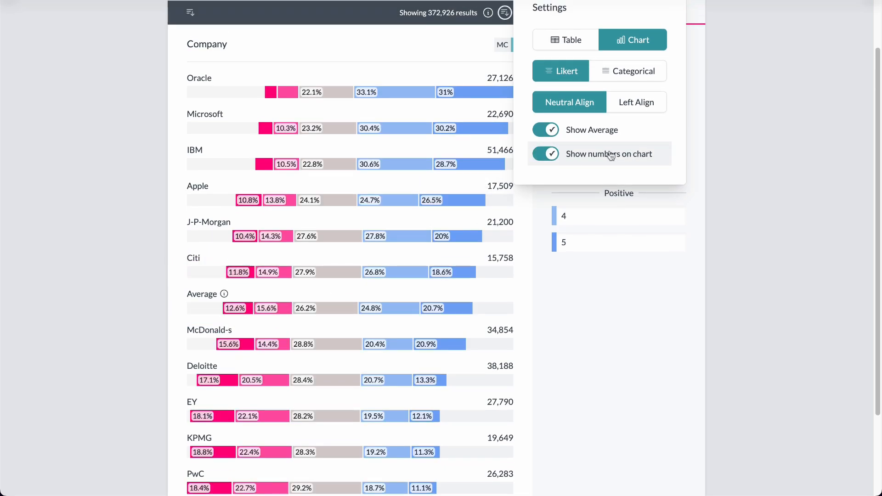